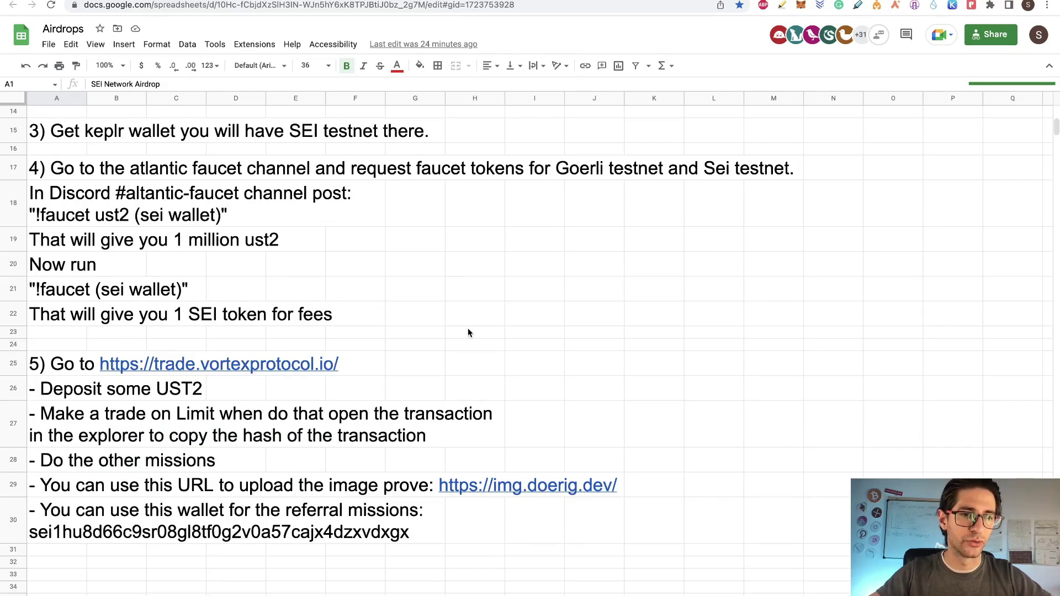
Review the SEI Network Airdrop instructions, including the 1% airdrop note and the statement about the four acts
scroll(469, 328, down, 3)
scroll(468, 328, up, 10)
click(56, 338)
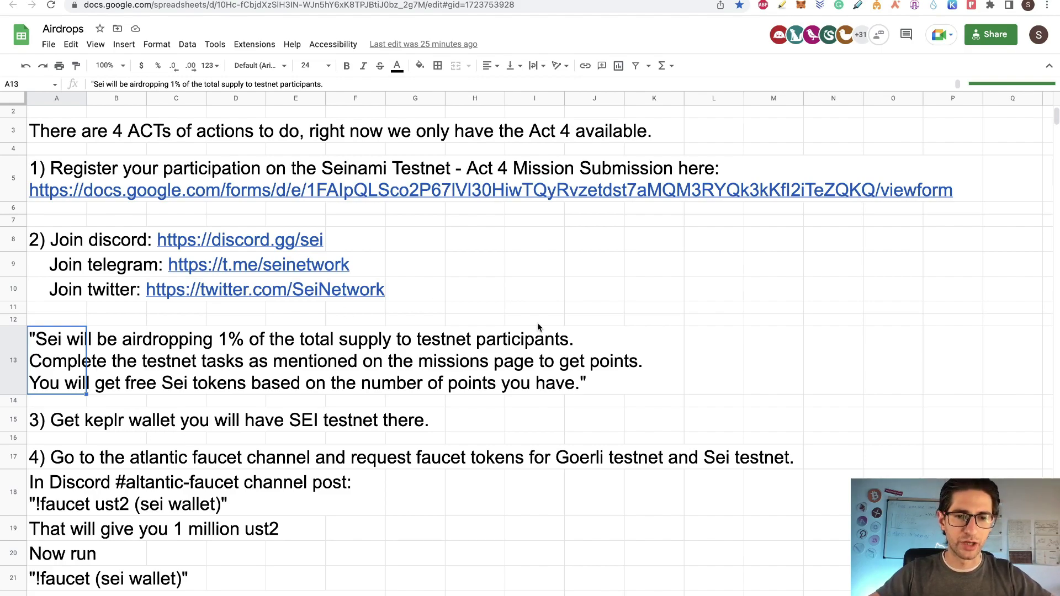
scroll(520, 328, up, 1)
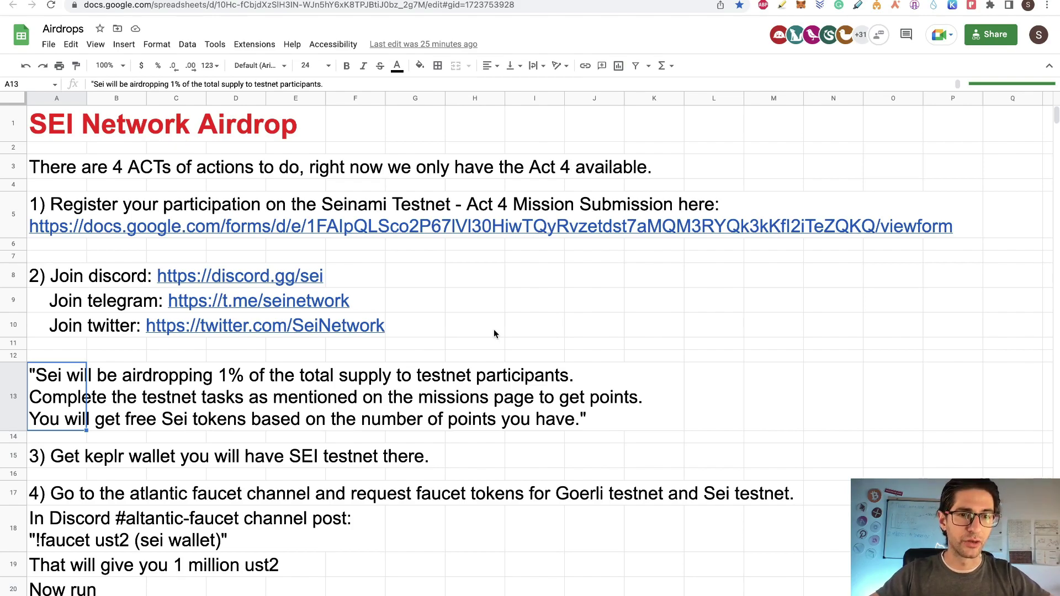
click(64, 169)
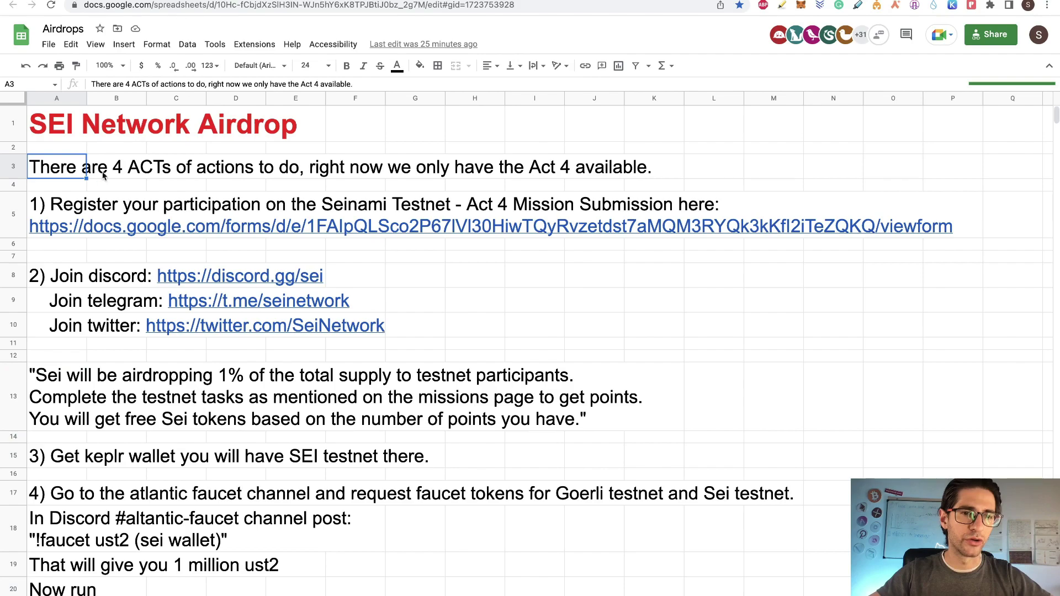
Look through the All Seinami Testnet Missions page in Notion, down to the Act 4 dates, goals and mission submission
key(ctrl+Tab)
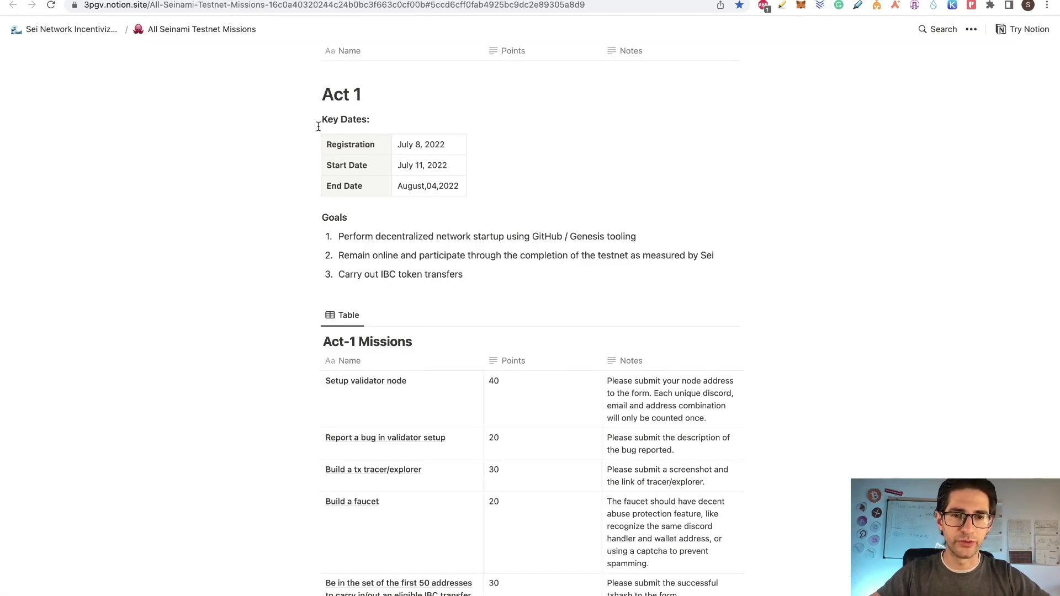
scroll(389, 102, up, 1)
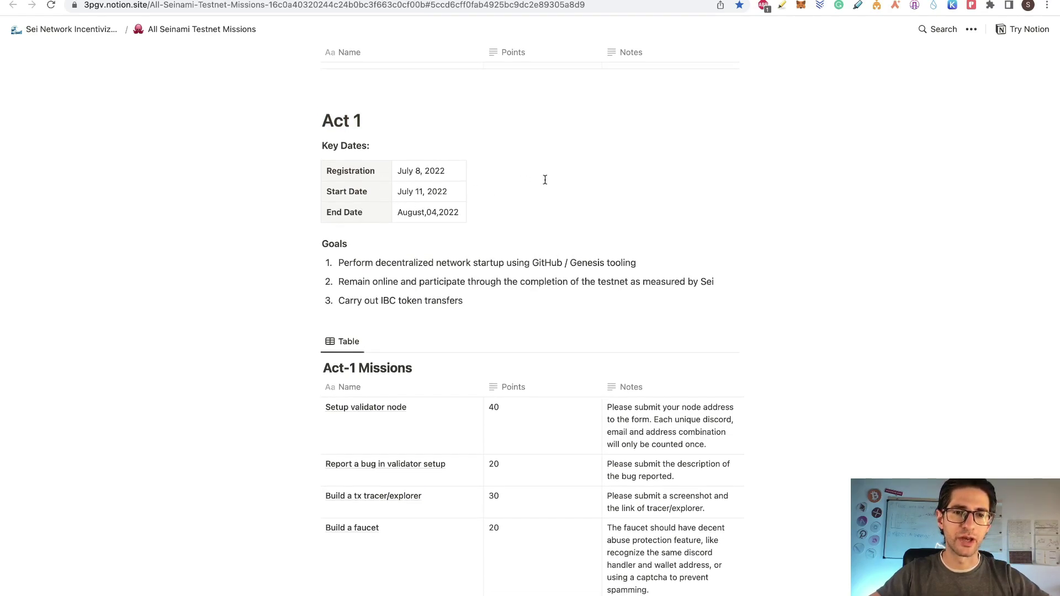
scroll(655, 171, down, 15)
scroll(657, 176, down, 20)
scroll(657, 172, down, 20)
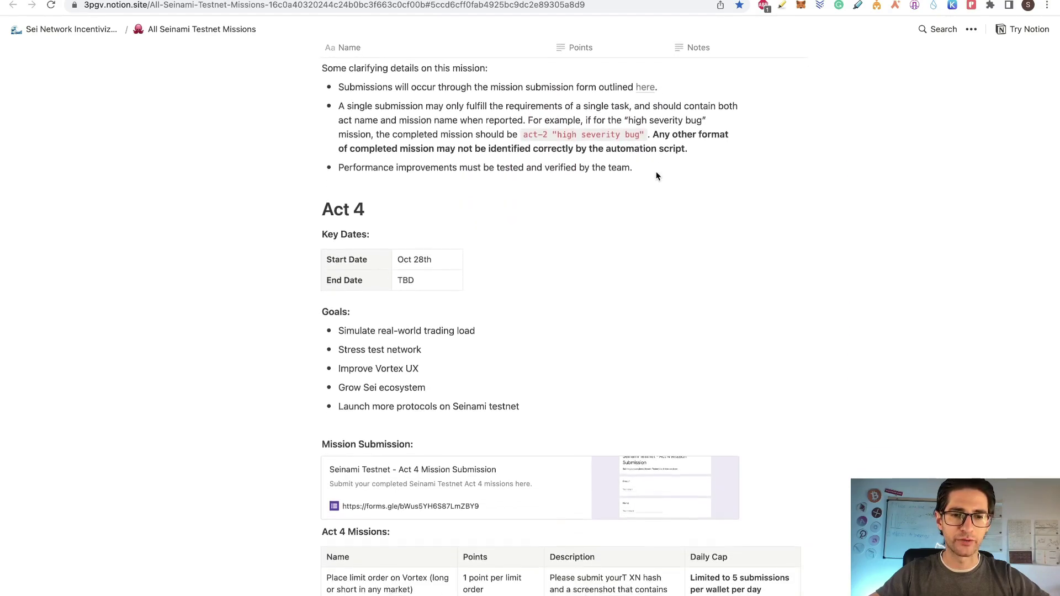
scroll(656, 172, down, 3)
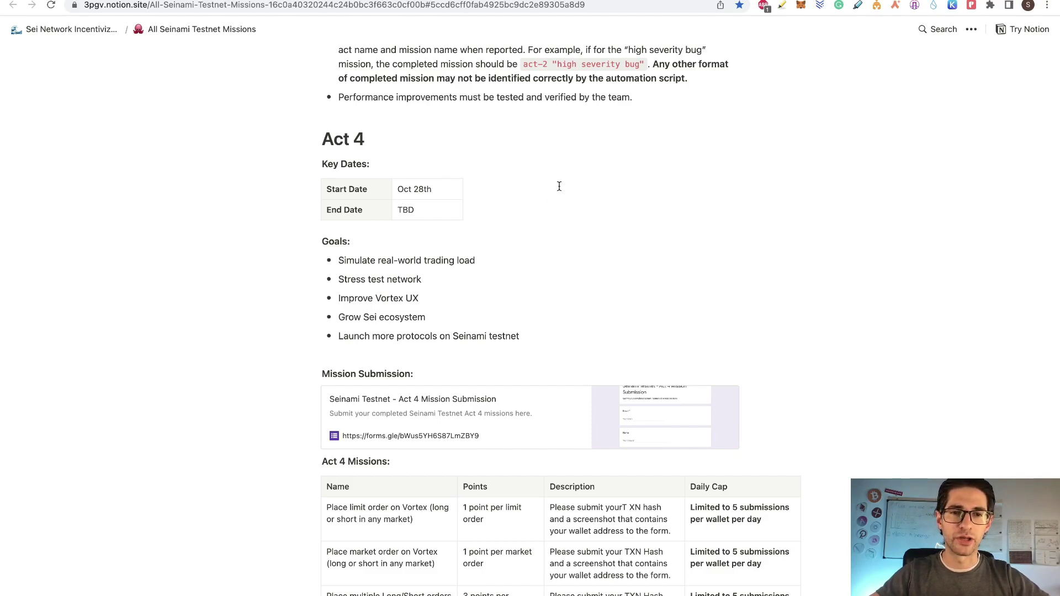
scroll(559, 186, up, 10)
scroll(559, 188, down, 7)
scroll(538, 211, down, 1)
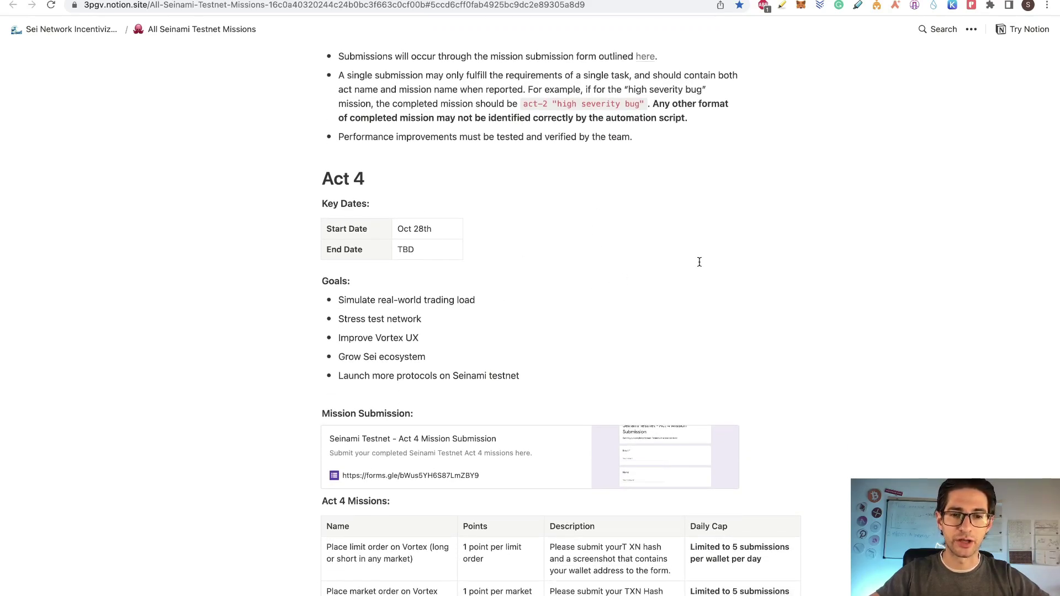
scroll(700, 261, down, 3)
scroll(617, 151, up, 1)
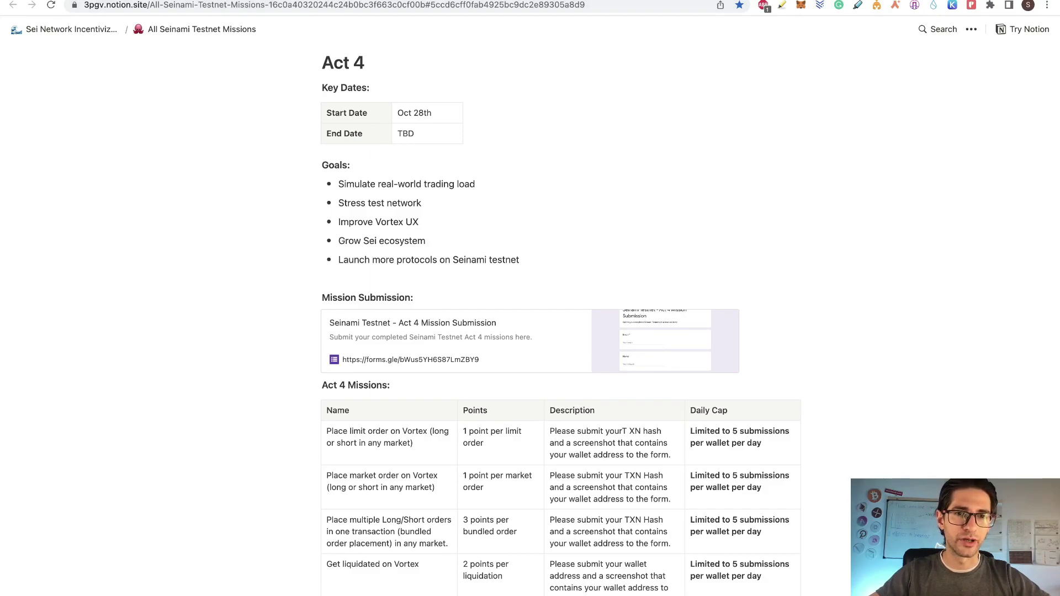
Examine the Act 4 Missions table in Notion for each mission's name, points, description and daily cap
key(ctrl+Tab)
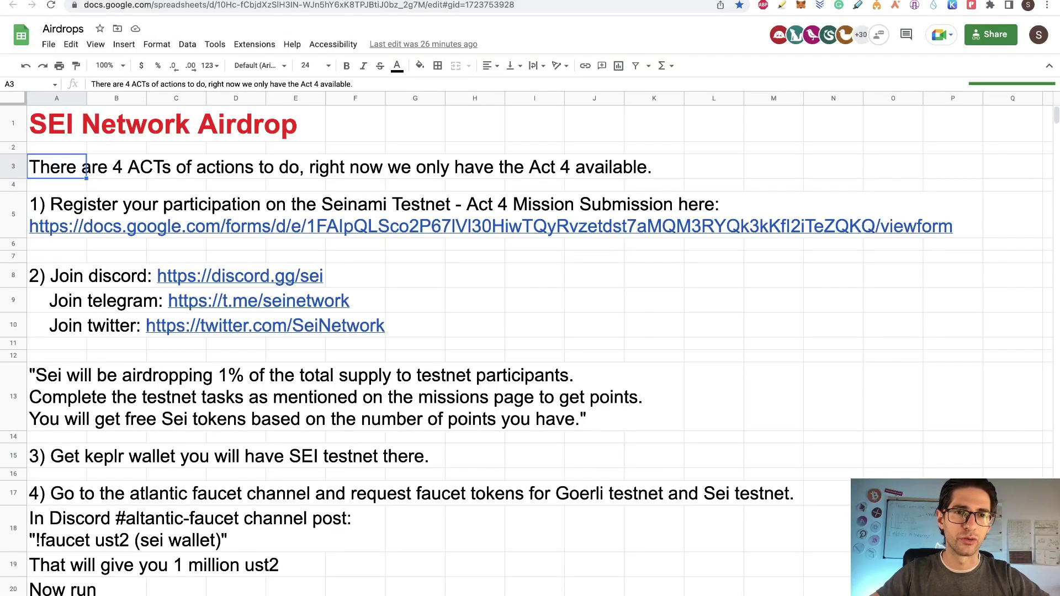
key(ctrl+shift+Tab)
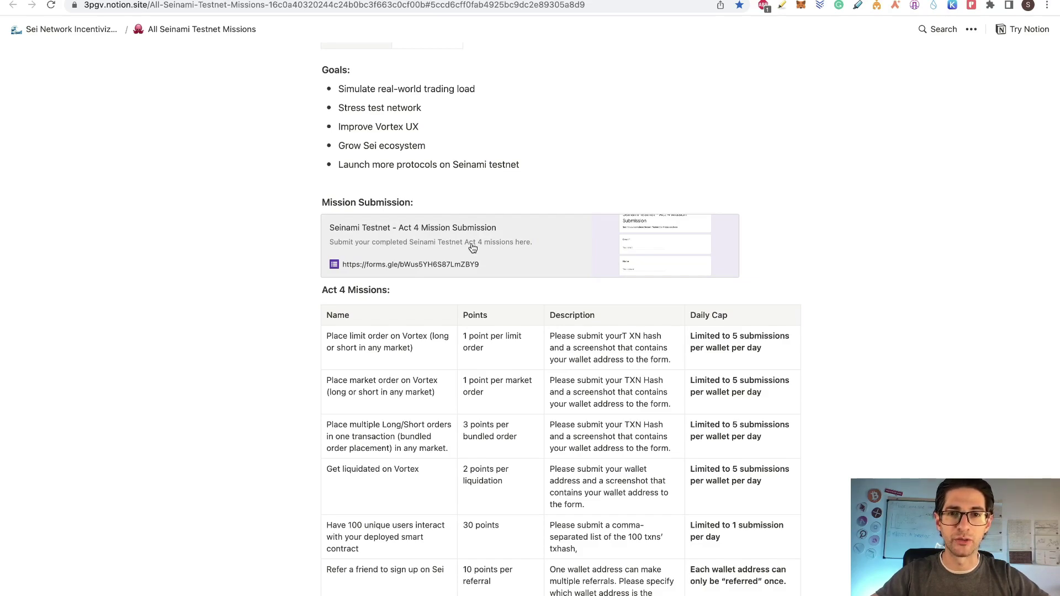
scroll(592, 154, down, 5)
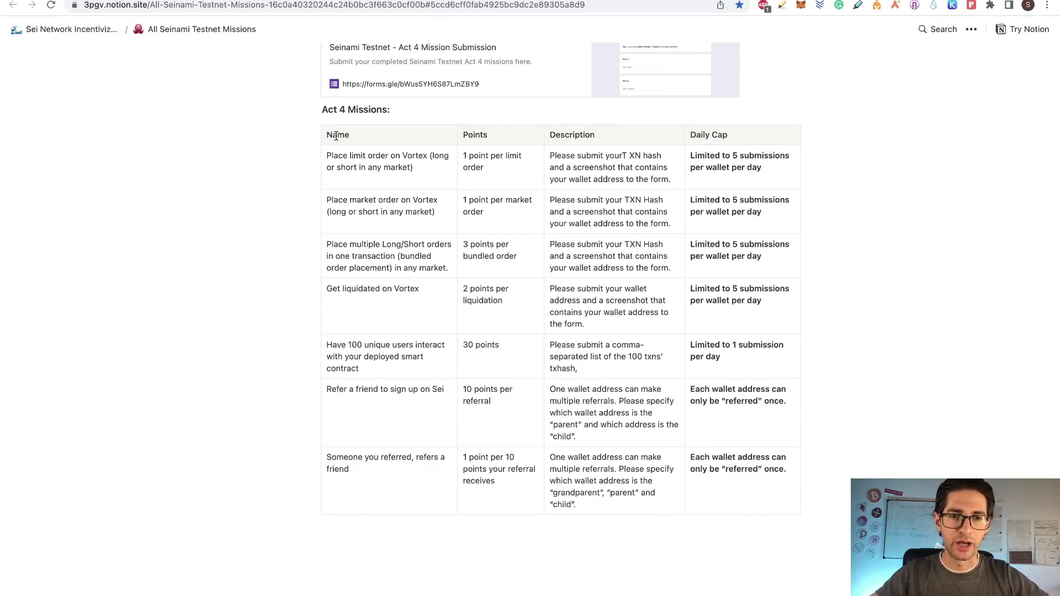
drag(332, 156, 602, 476)
click(527, 195)
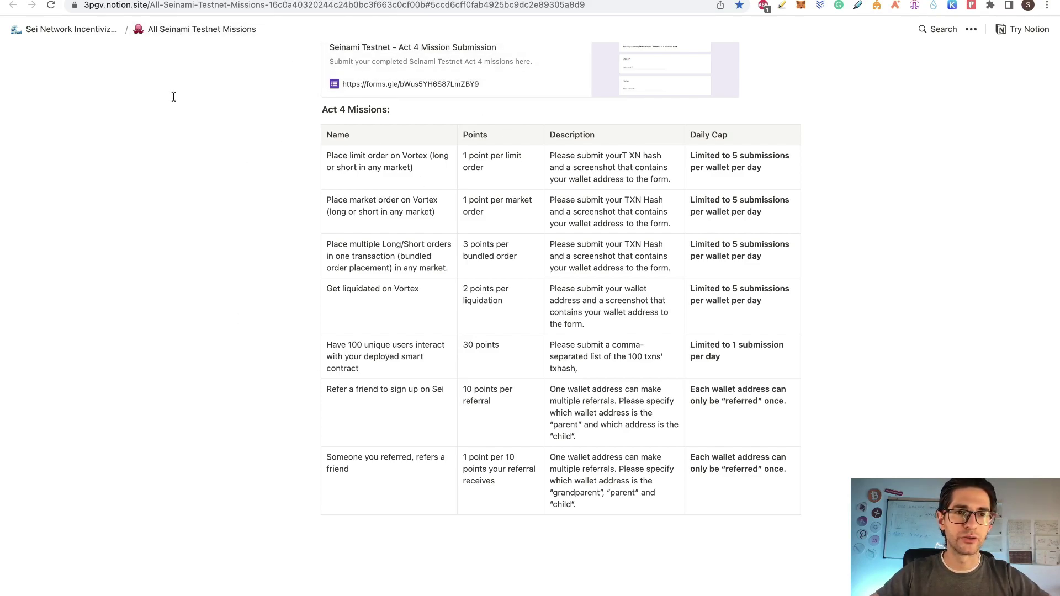
Return to the Airdrops sheet and read the registration, community-joining and Keplr wallet instructions
click(50, 0)
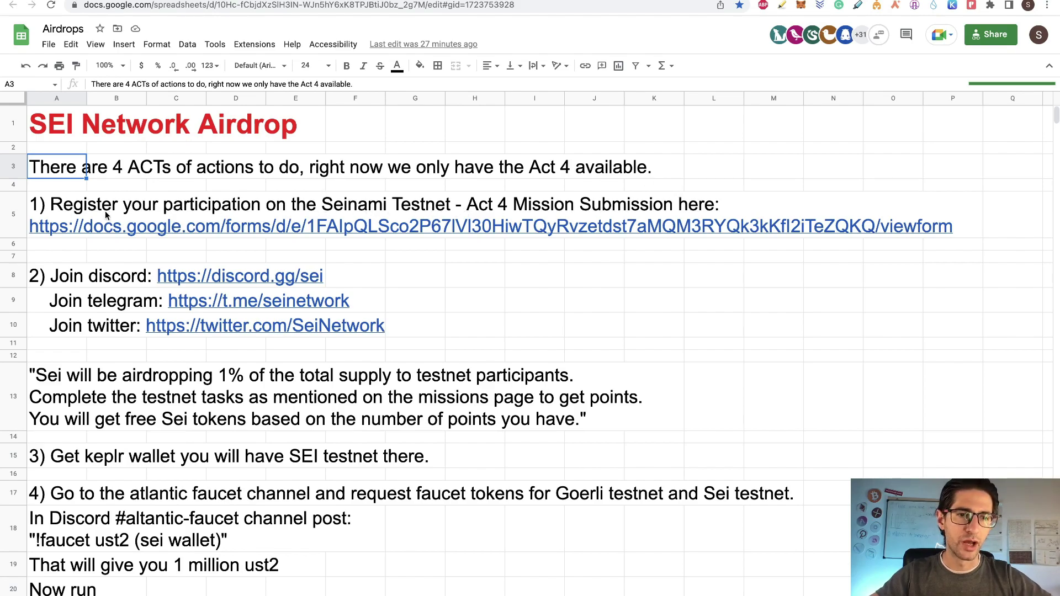
mouse_move(78, 227)
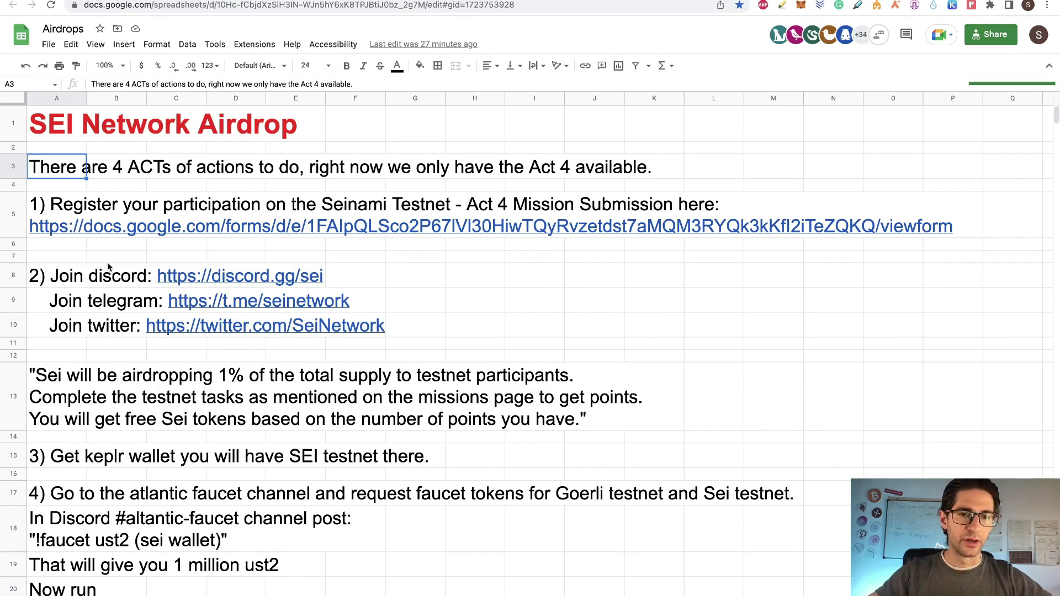
mouse_move(72, 282)
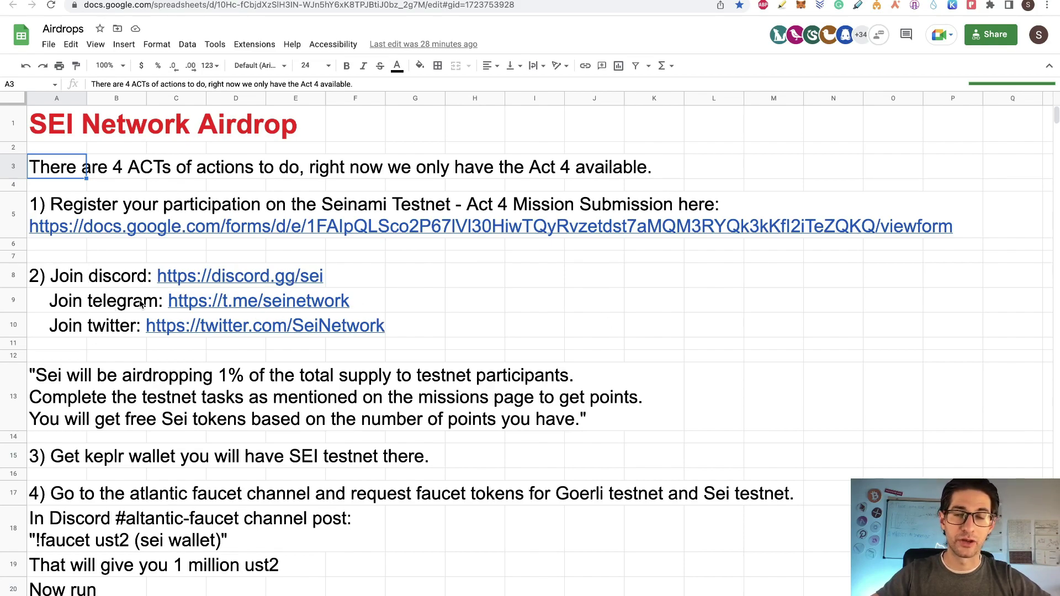
scroll(150, 277, down, 5)
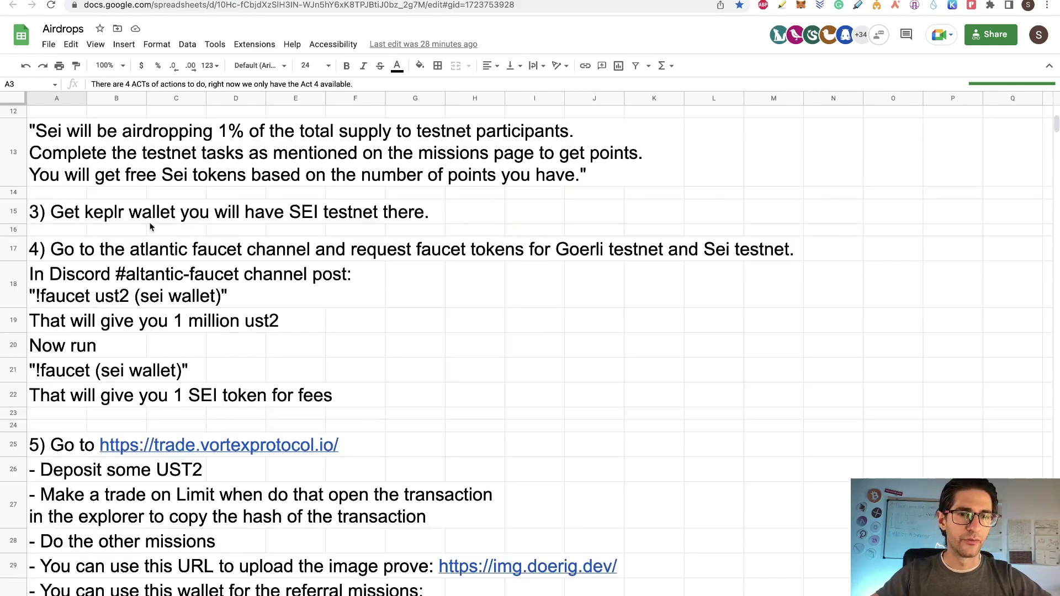
click(70, 216)
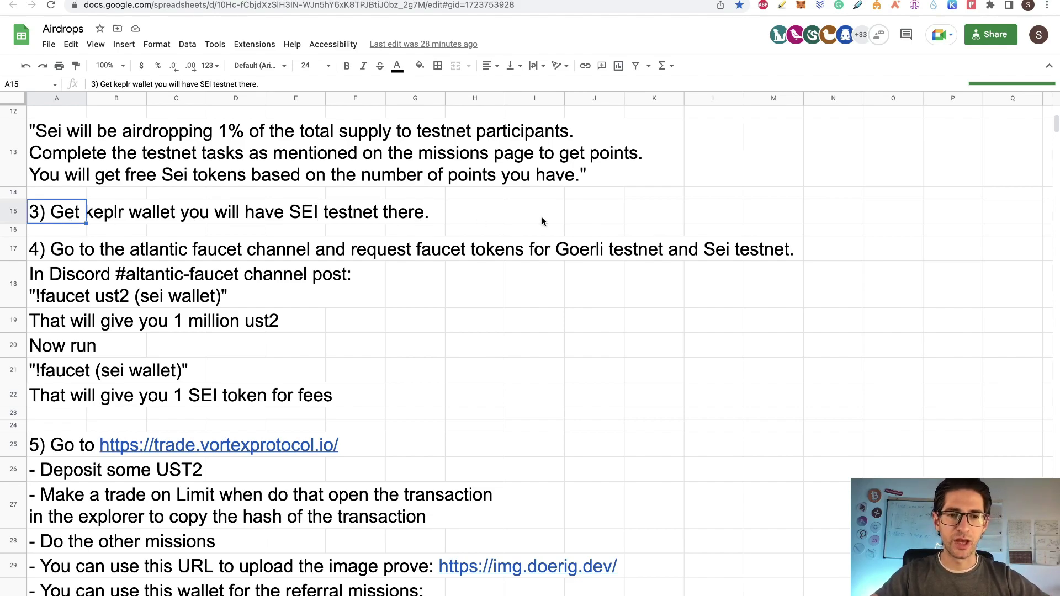
Open the Keplr wallet and look through its list of networks
click(952, 7)
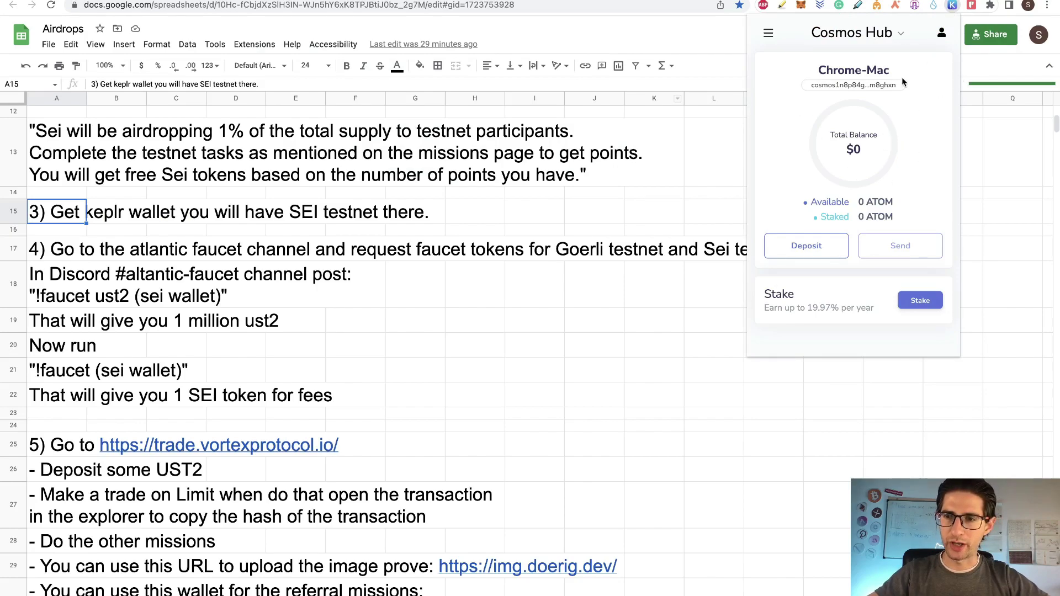
click(899, 36)
scroll(878, 119, down, 5)
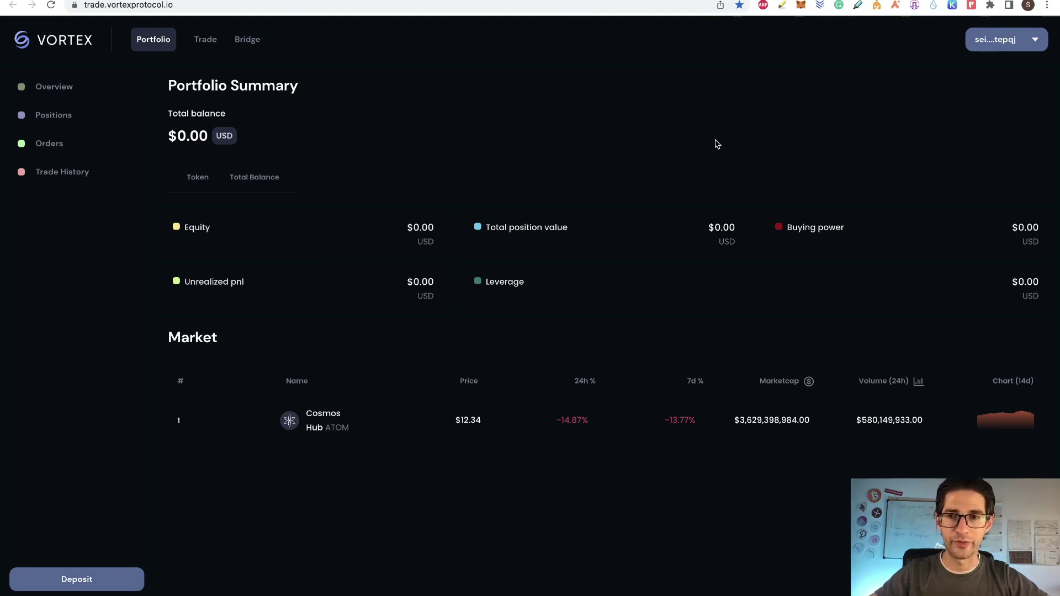
Show the connected account's options on the Vortex portfolio page and switch the Keplr wallet's network to Sei Testnet
click(994, 50)
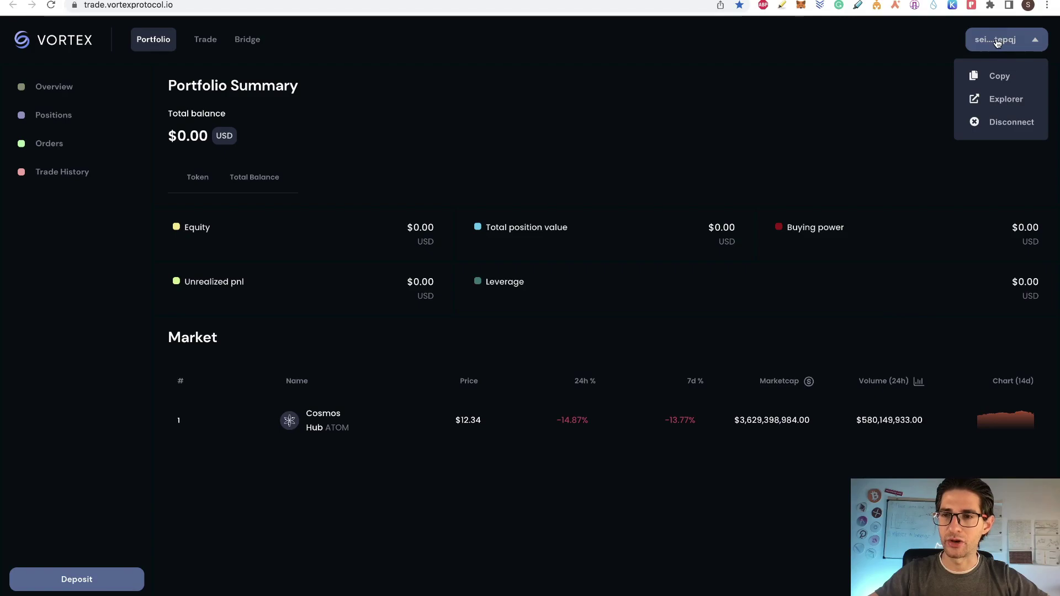
click(954, 6)
click(892, 33)
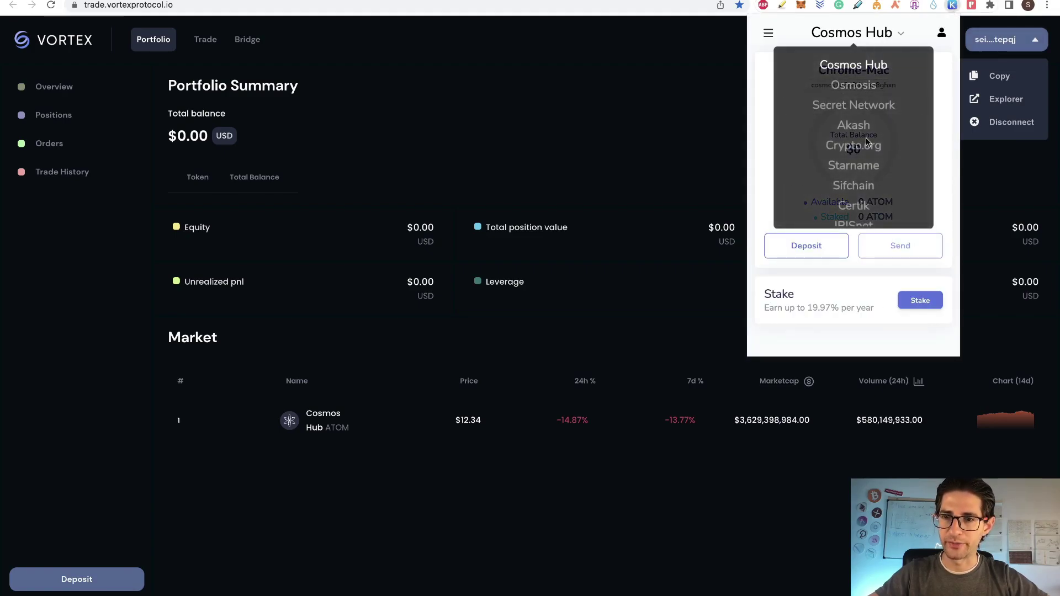
scroll(864, 119, down, 5)
click(856, 111)
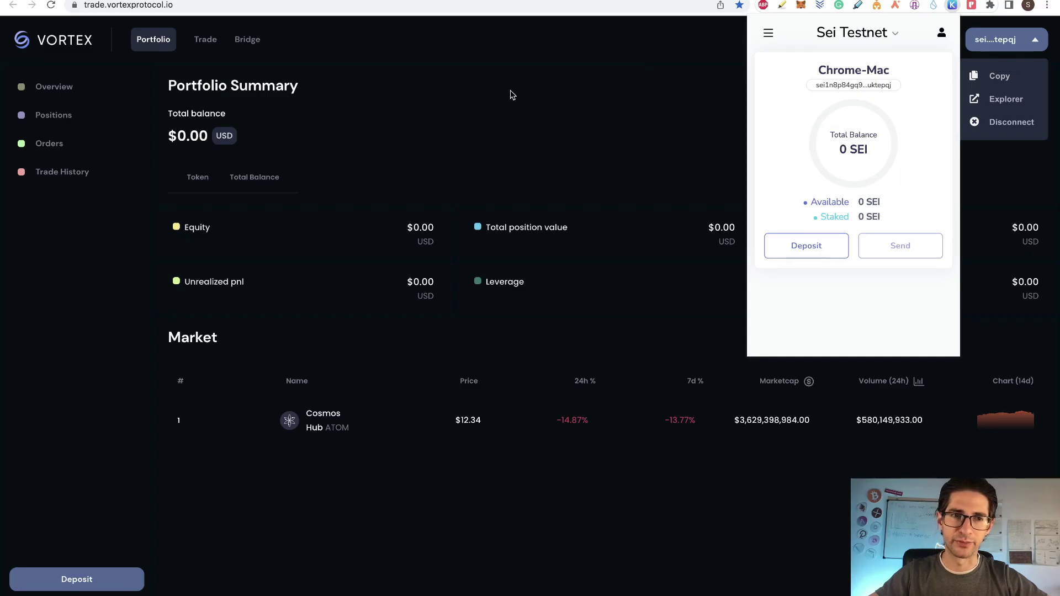
Check the faucet instructions in the Airdrops sheet and open the atlantic-1-faucet channel of the Sei server in Discord
key(ctrl+Tab)
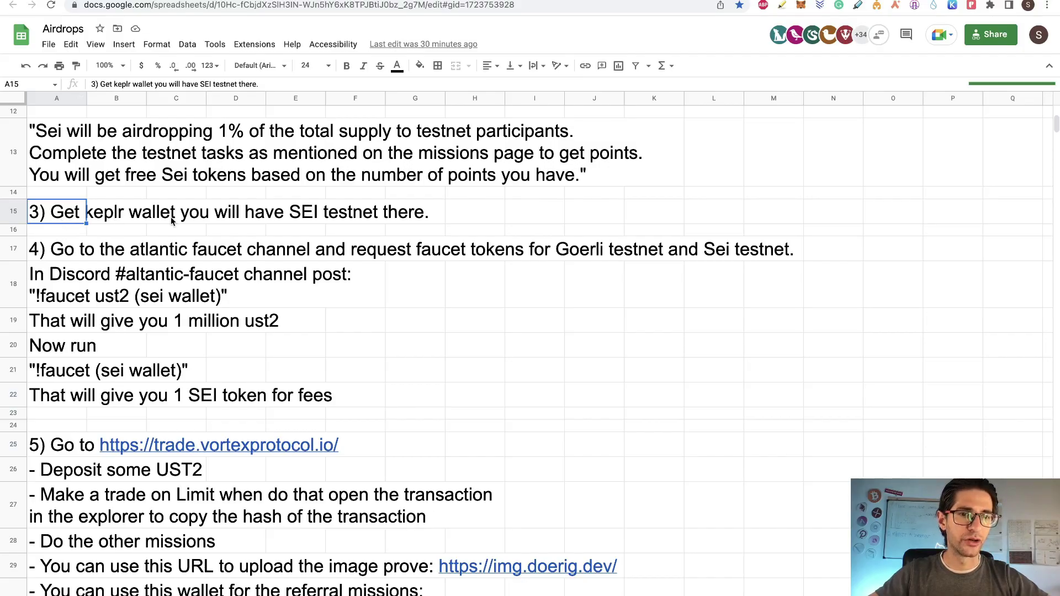
click(463, 312)
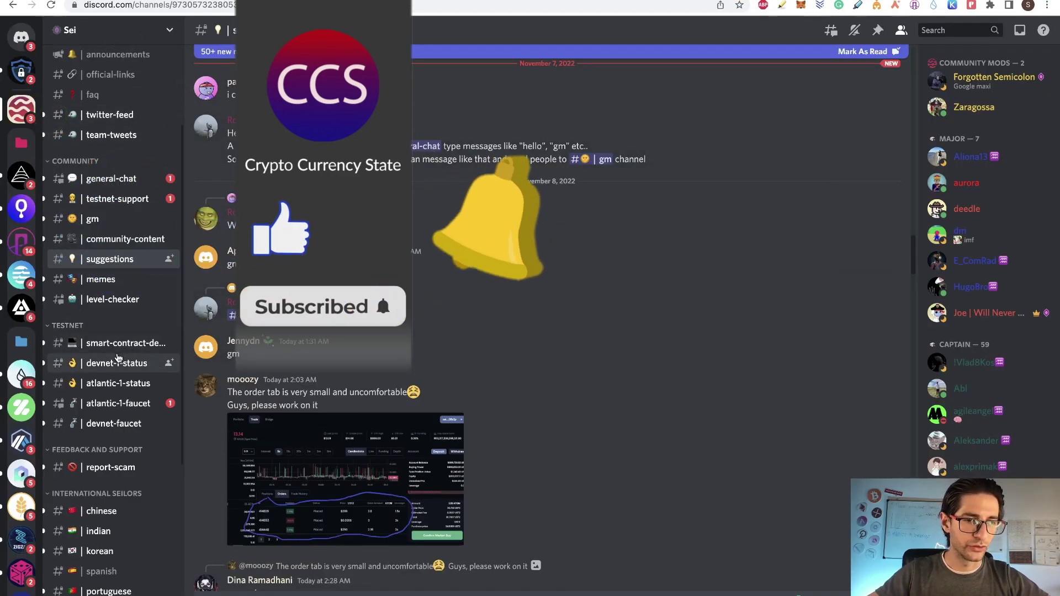
click(128, 407)
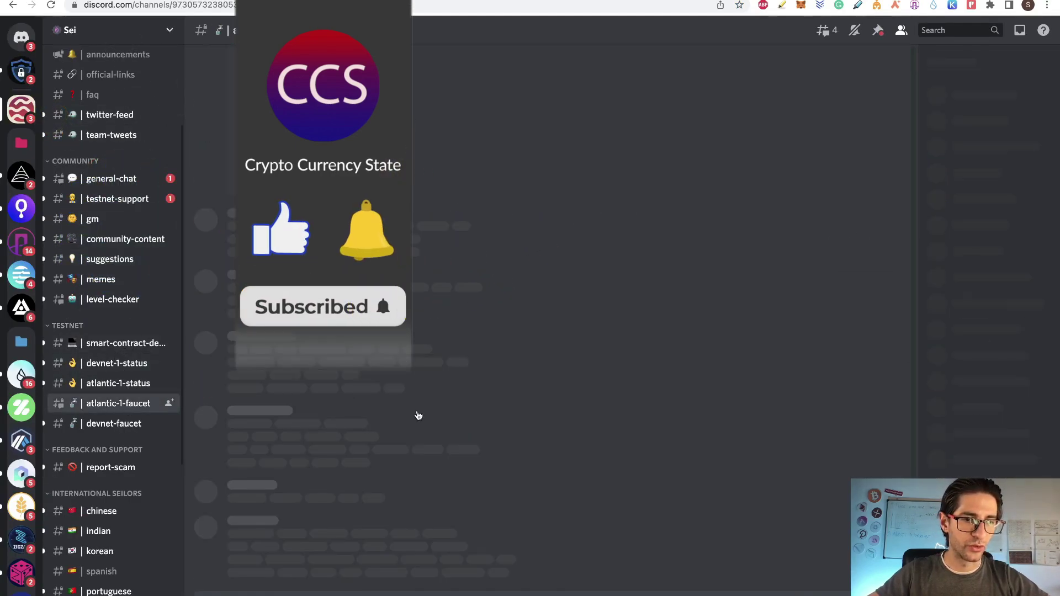
Copy the Sei Testnet wallet address from Keplr and post a "!faucet ust2" request with it in the faucet channel
click(952, 9)
click(884, 87)
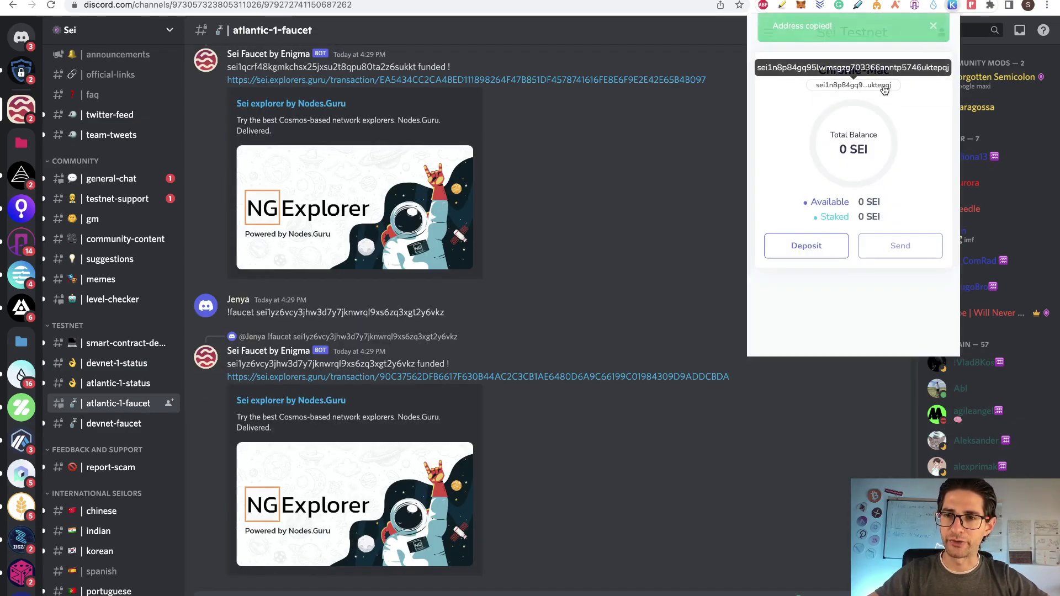
key(Escape)
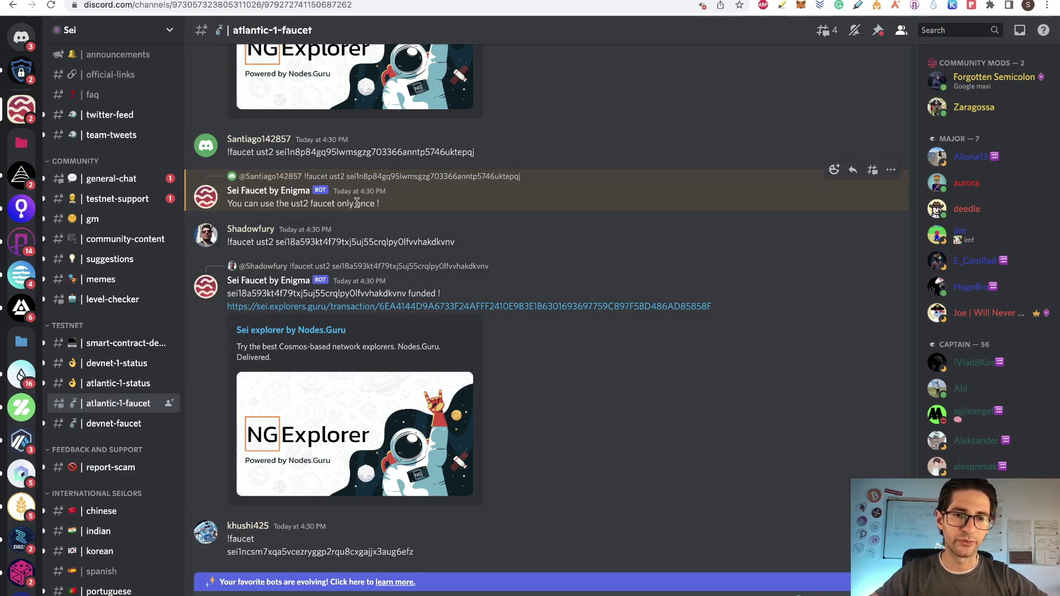
Highlight the faucet bot's reply to the ust2 request and check the Sei Testnet balance in Keplr
drag(378, 204, 231, 205)
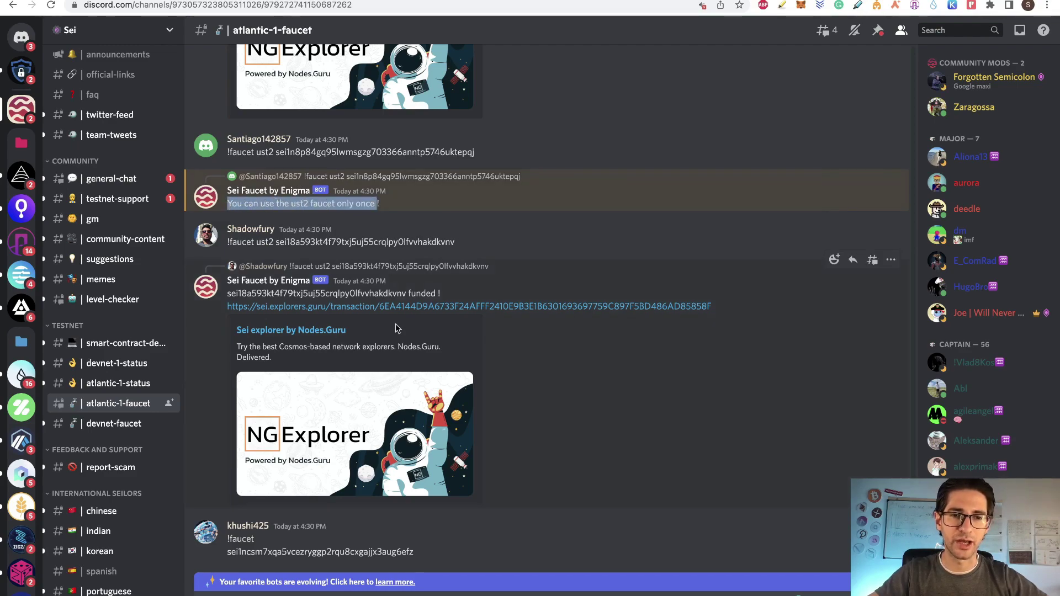
click(952, 5)
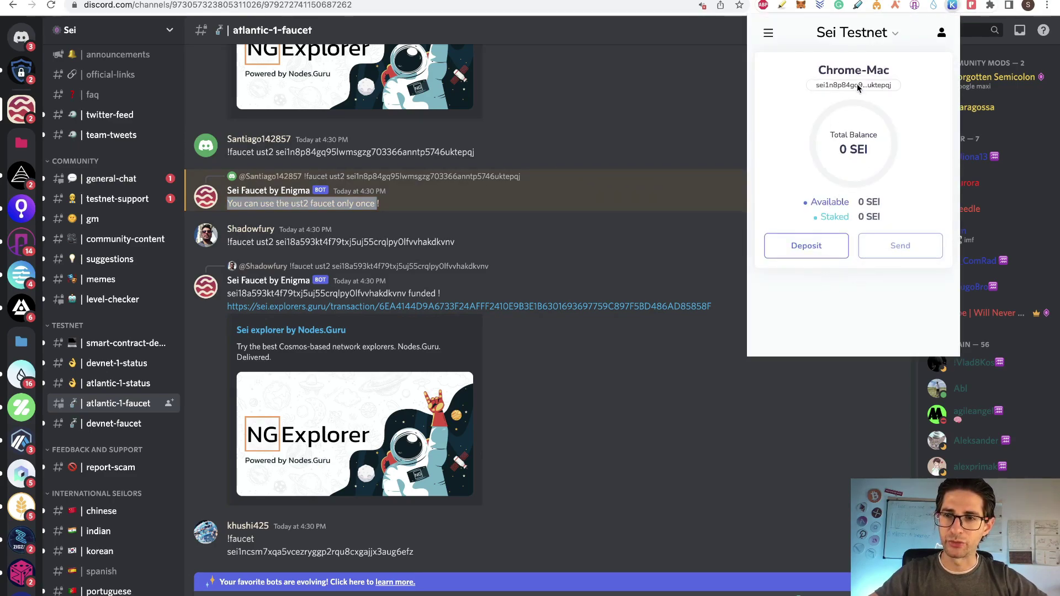
click(422, 595)
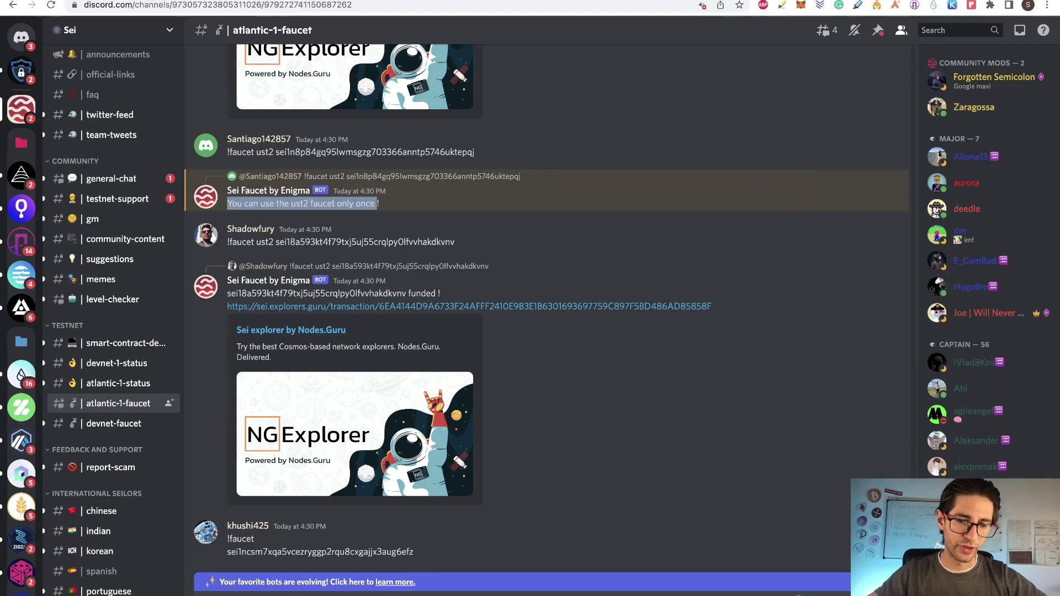
click(422, 595)
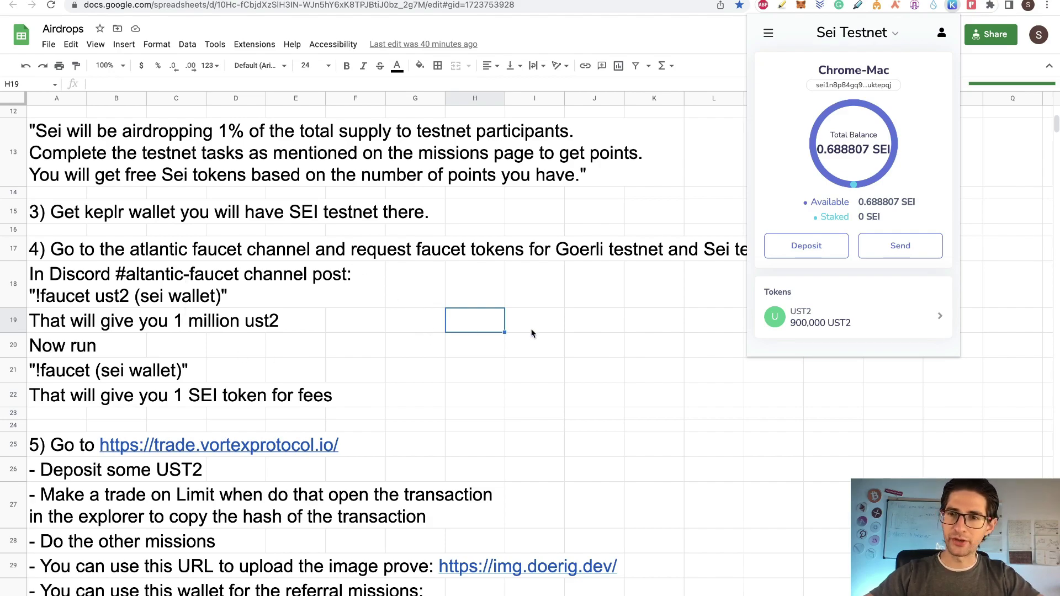
Read the Vortex trading instructions in step 5 of the Airdrops sheet and switch to the Act 4 Mission Submission form
scroll(531, 333, down, 3)
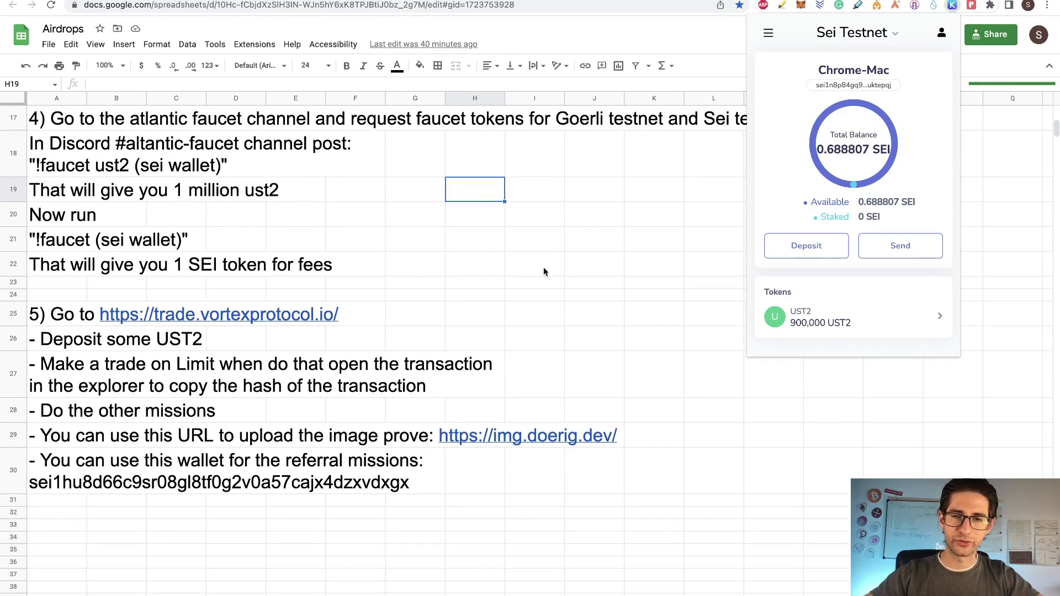
click(558, 248)
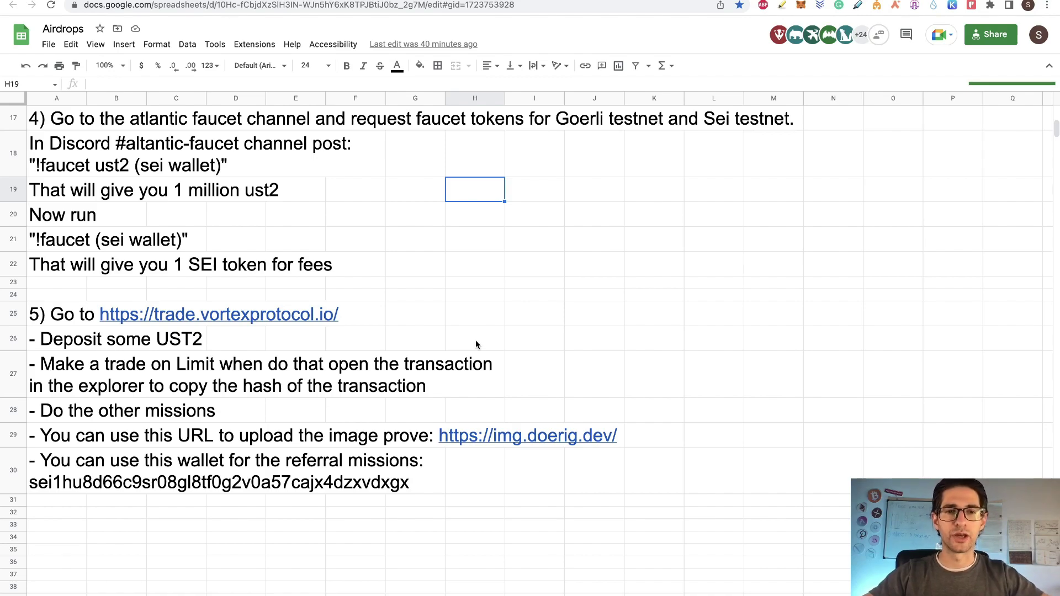
key(ctrl+Tab)
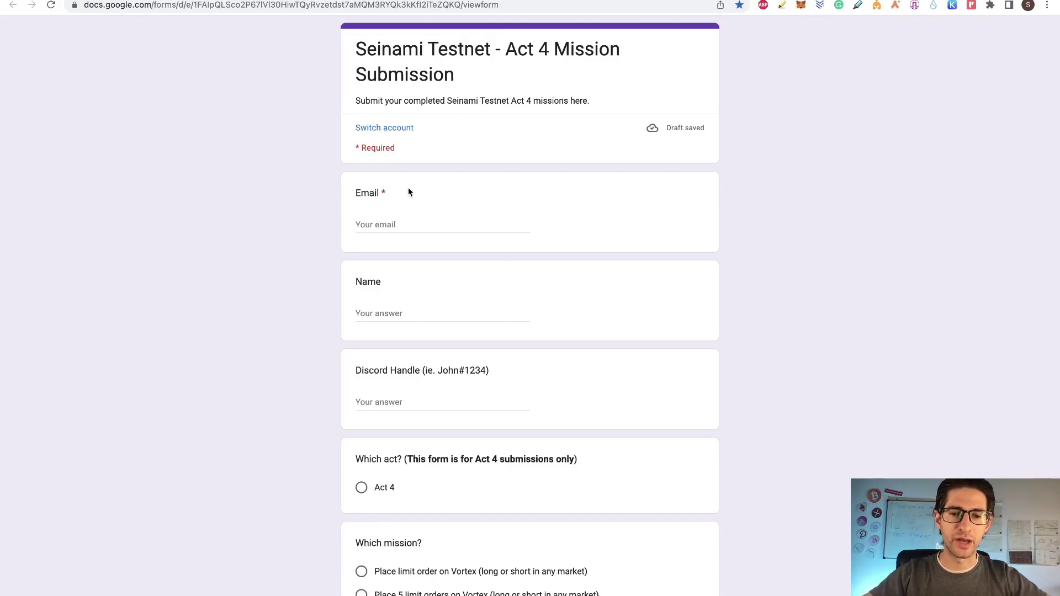
Check the form's address against the submission link in the Airdrops sheet and review the faucet and Vortex instructions there
click(87, 9)
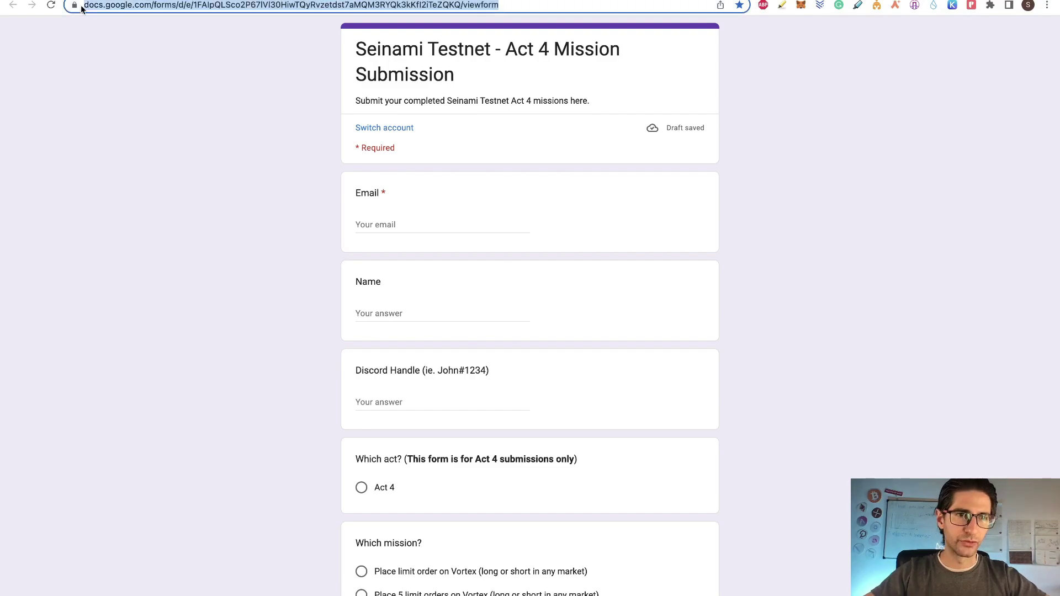
click(71, 0)
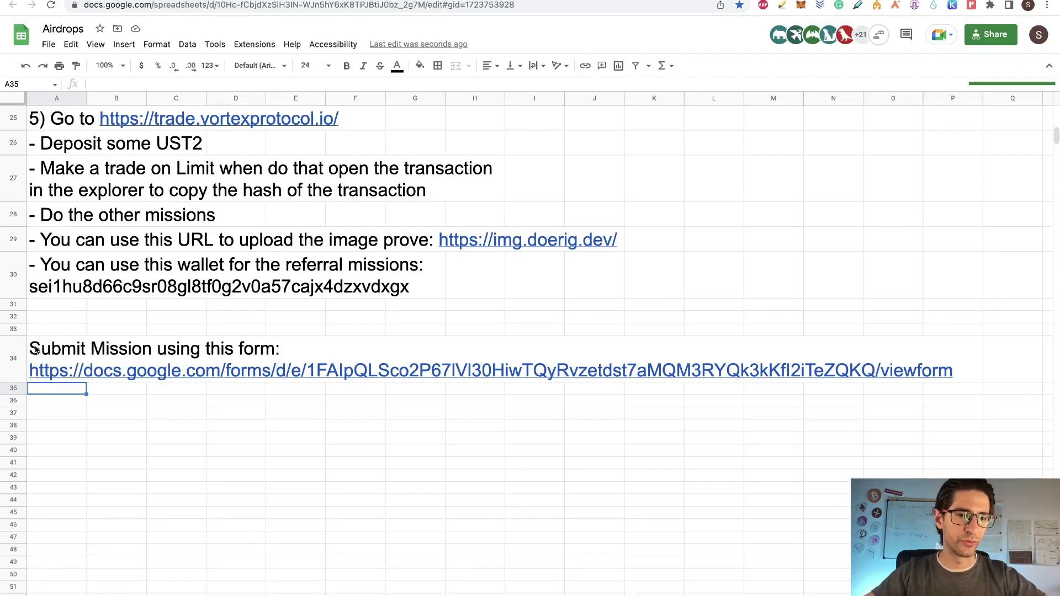
scroll(462, 329, up, 7)
scroll(825, 159, down, 5)
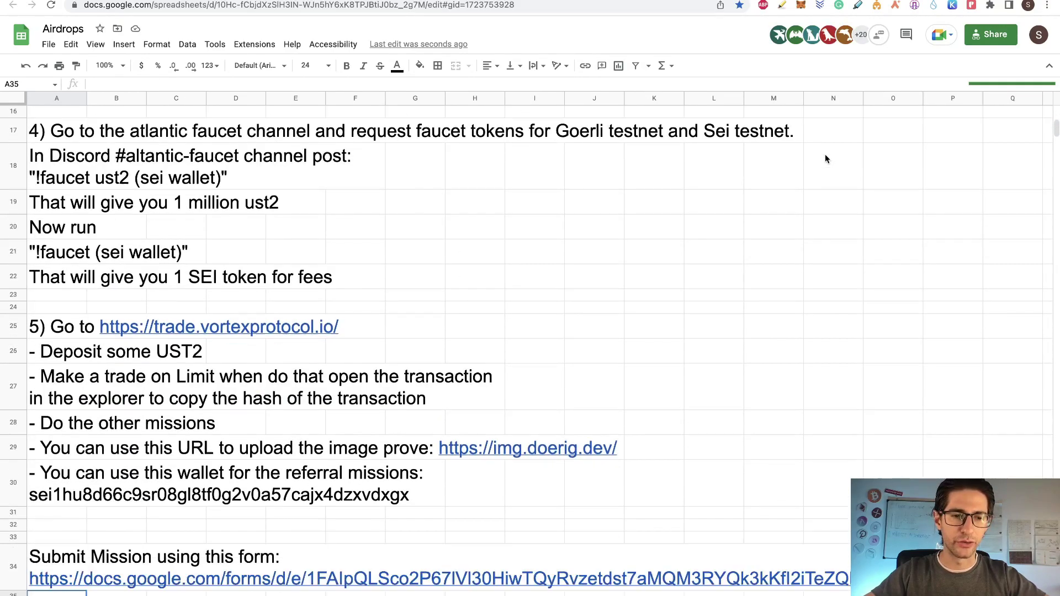
In the Act 4 Mission Submission form, choose Act 4 and the mission "Place limit order on Vortex"
click(862, 0)
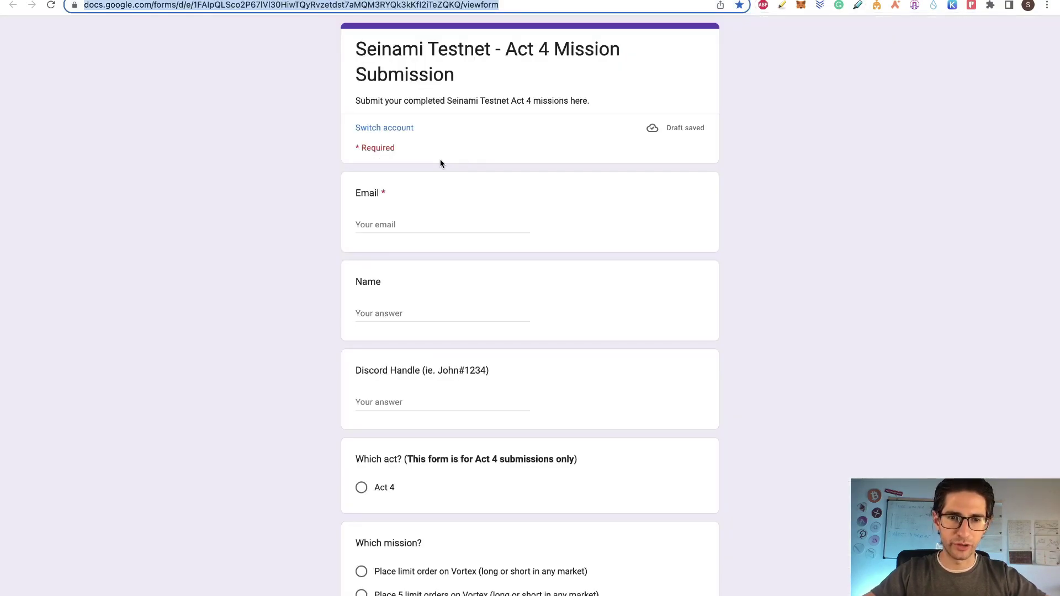
scroll(505, 219, down, 4)
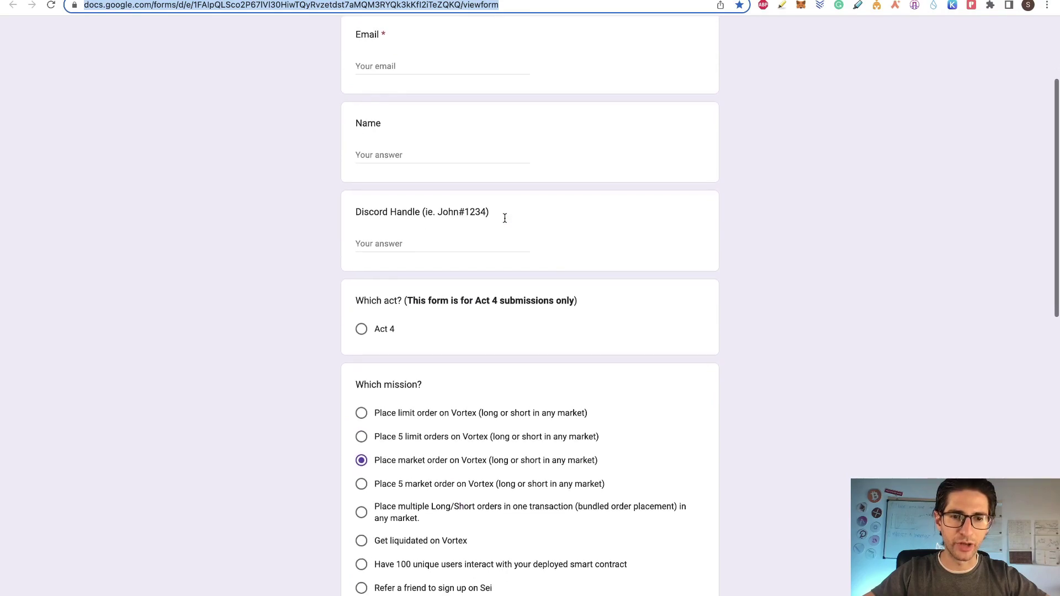
scroll(545, 232, down, 1)
click(361, 271)
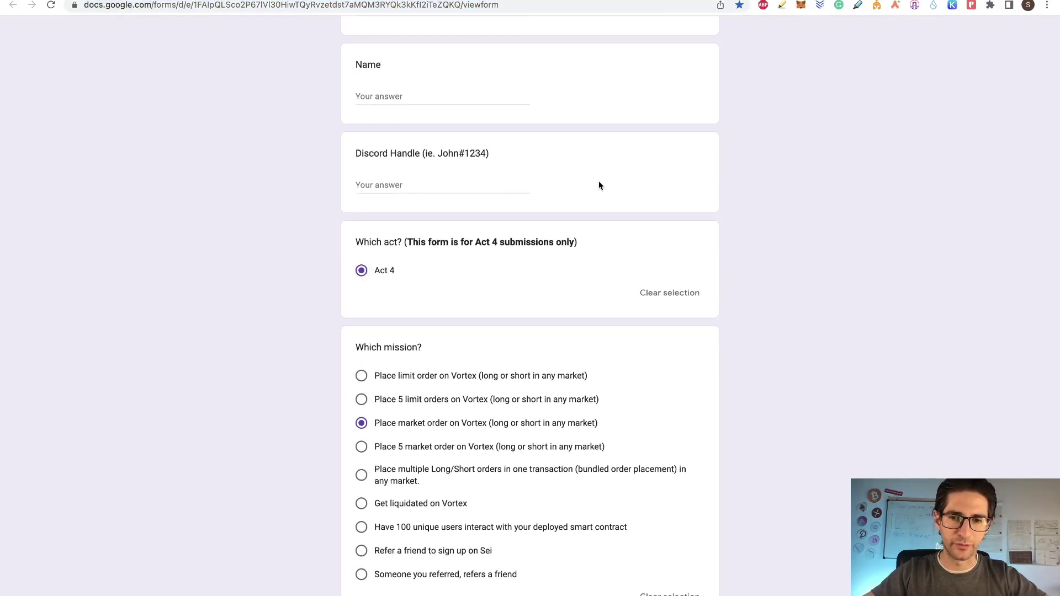
scroll(599, 183, down, 5)
click(361, 148)
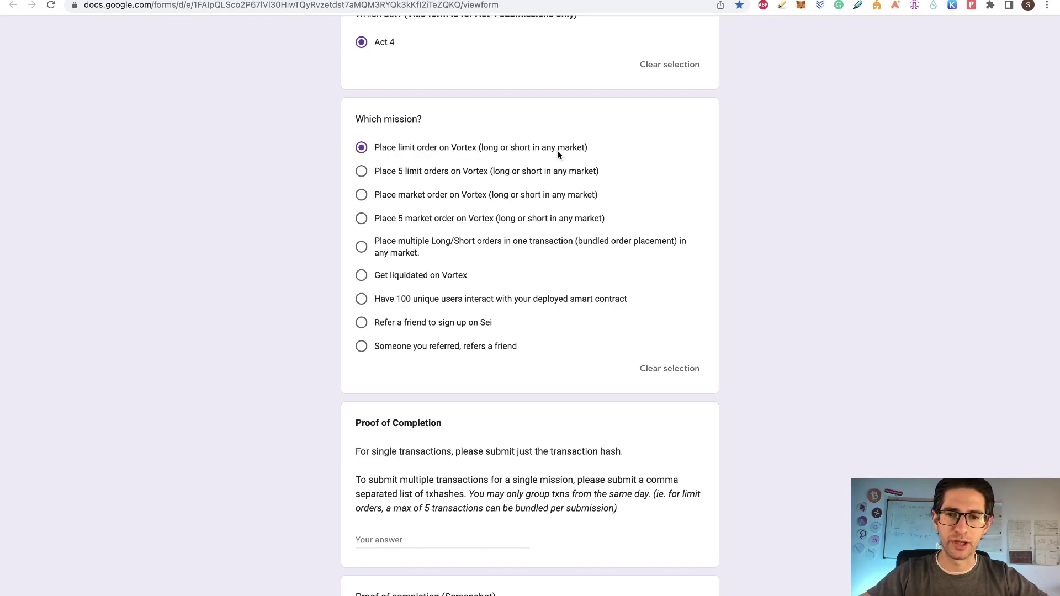
Examine the form's Proof of Completion requirements for single transactions and review the list of missions
scroll(614, 183, down, 5)
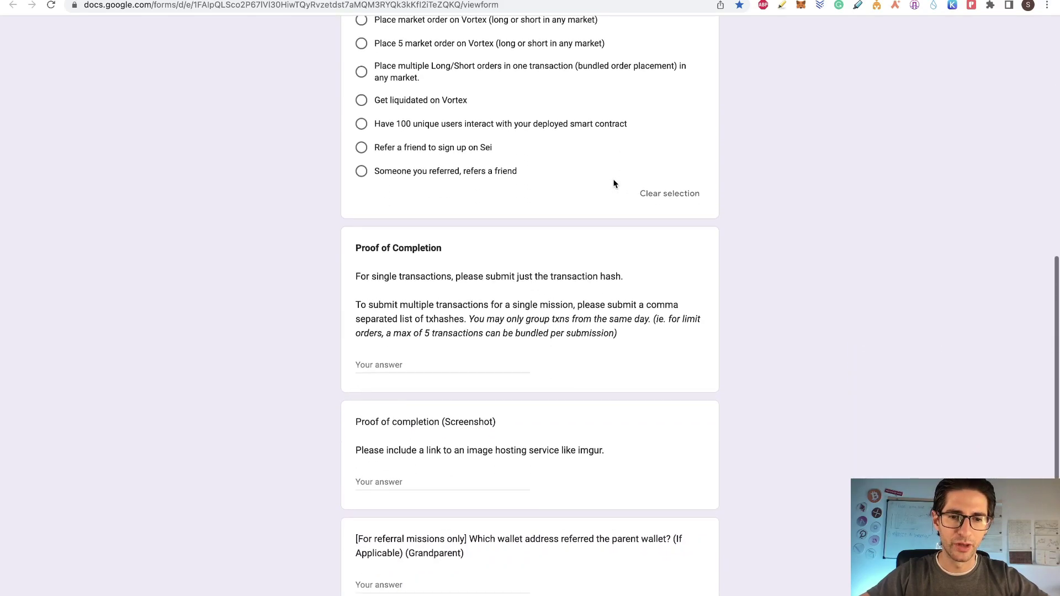
click(455, 326)
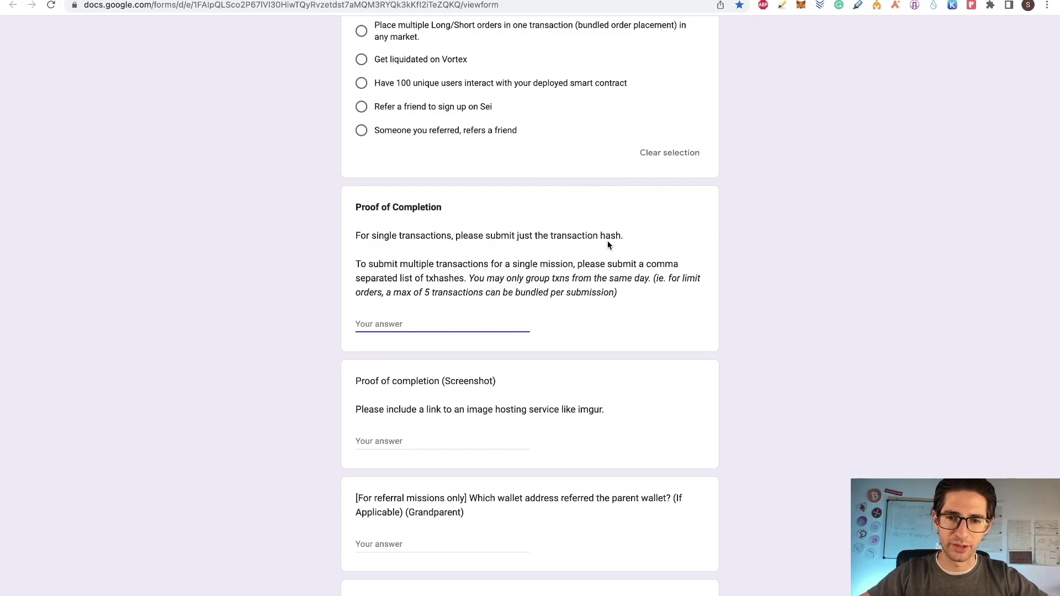
scroll(558, 135, up, 6)
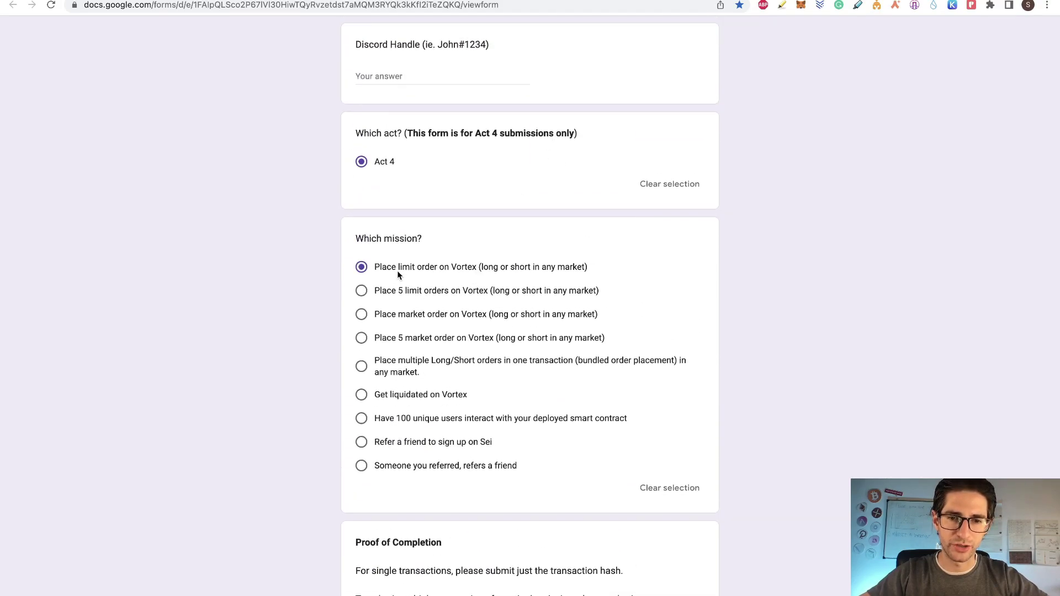
scroll(639, 295, down, 1)
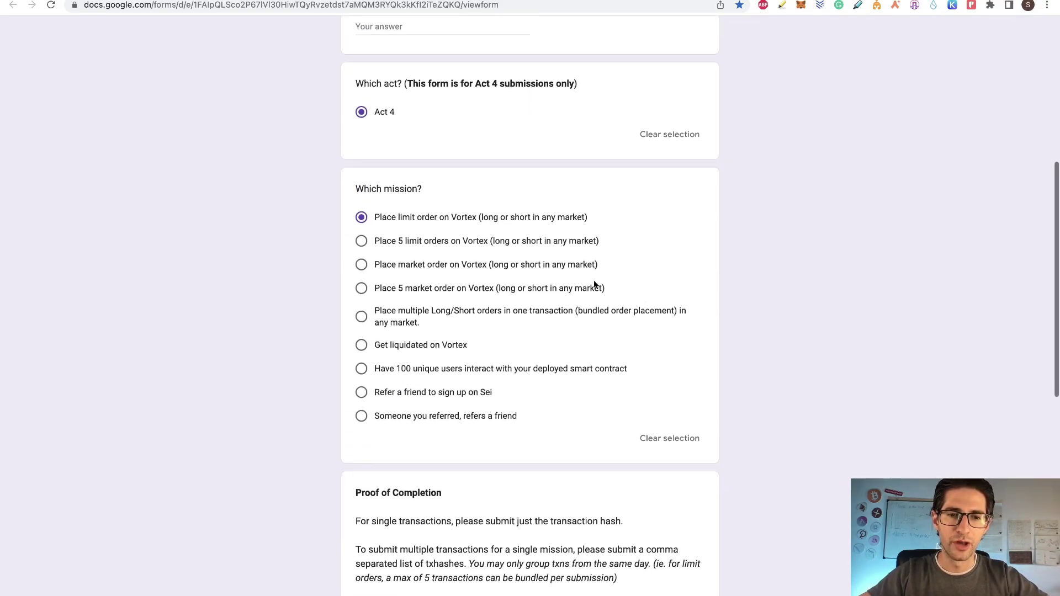
Select the mission "Place 5 limit orders on Vortex" and highlight the word "comma" in the Proof of Completion instructions
click(362, 243)
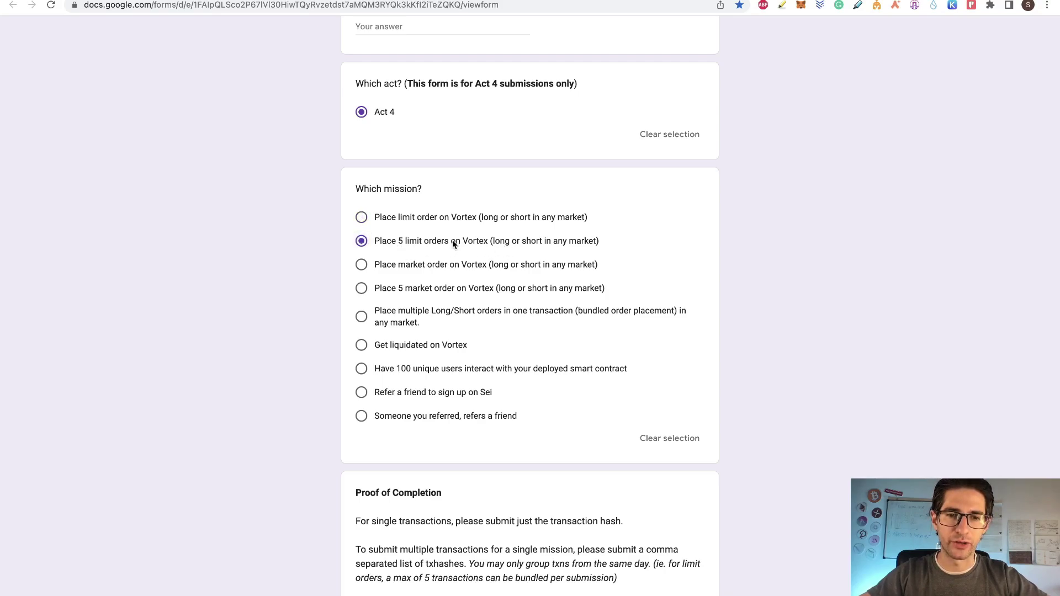
scroll(630, 243, down, 5)
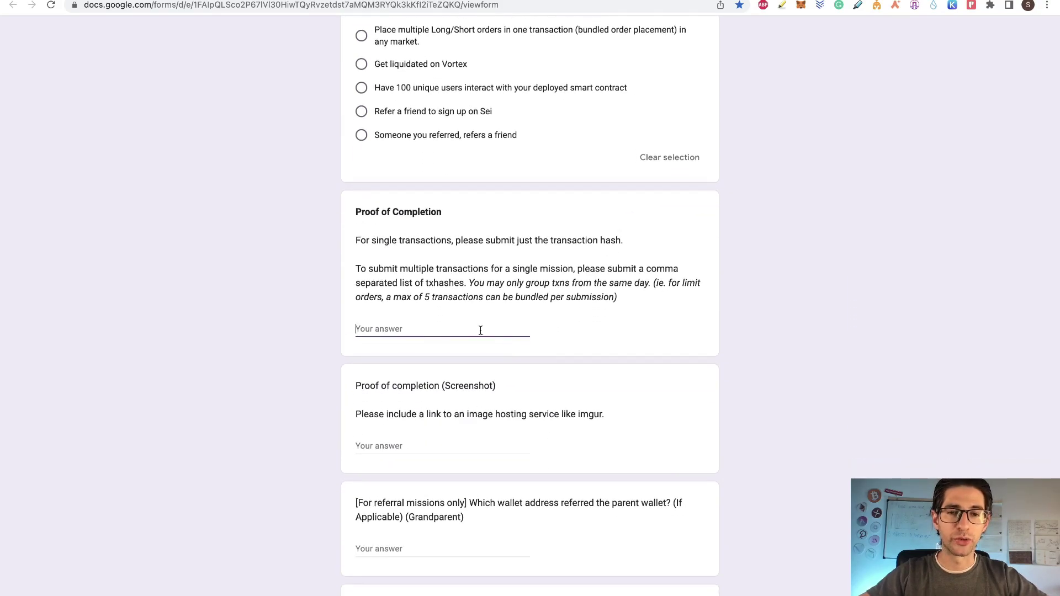
double_click(657, 273)
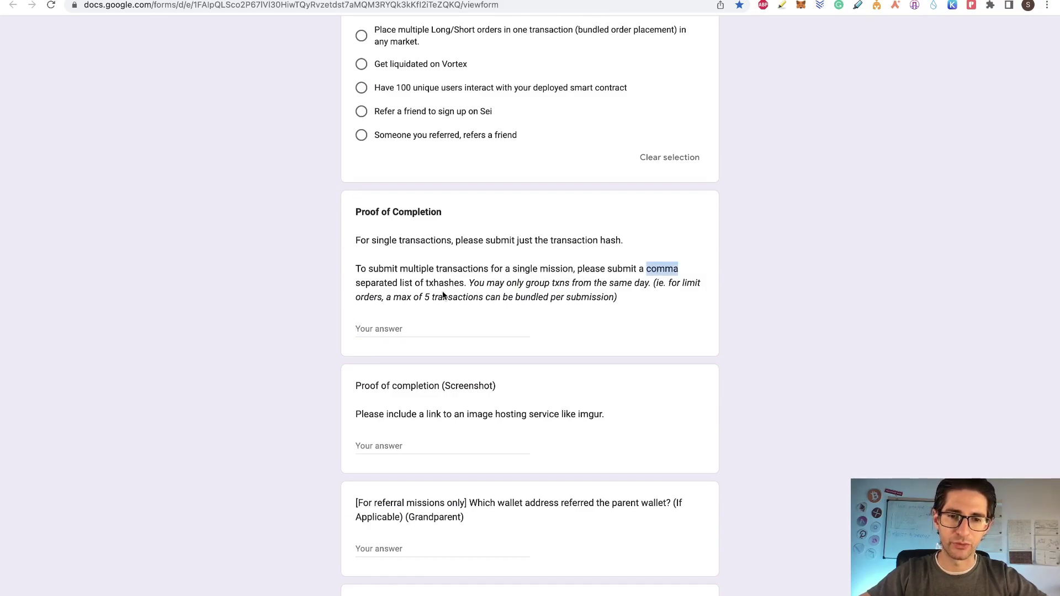
Examine the screenshot proof question and the three referral-only wallet questions near the end of the form
scroll(470, 369, down, 1)
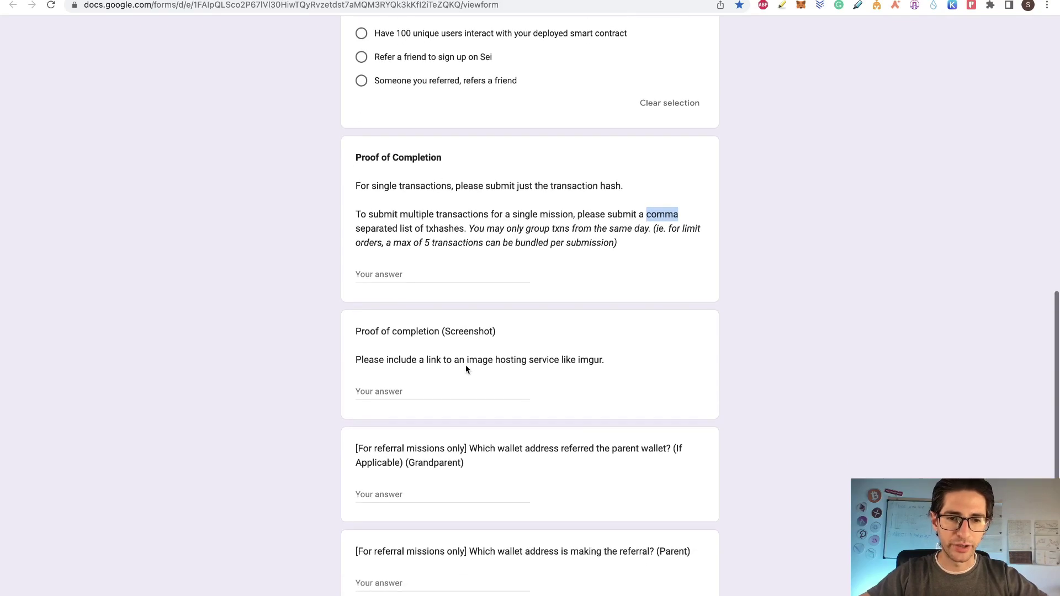
click(431, 391)
scroll(430, 391, down, 1)
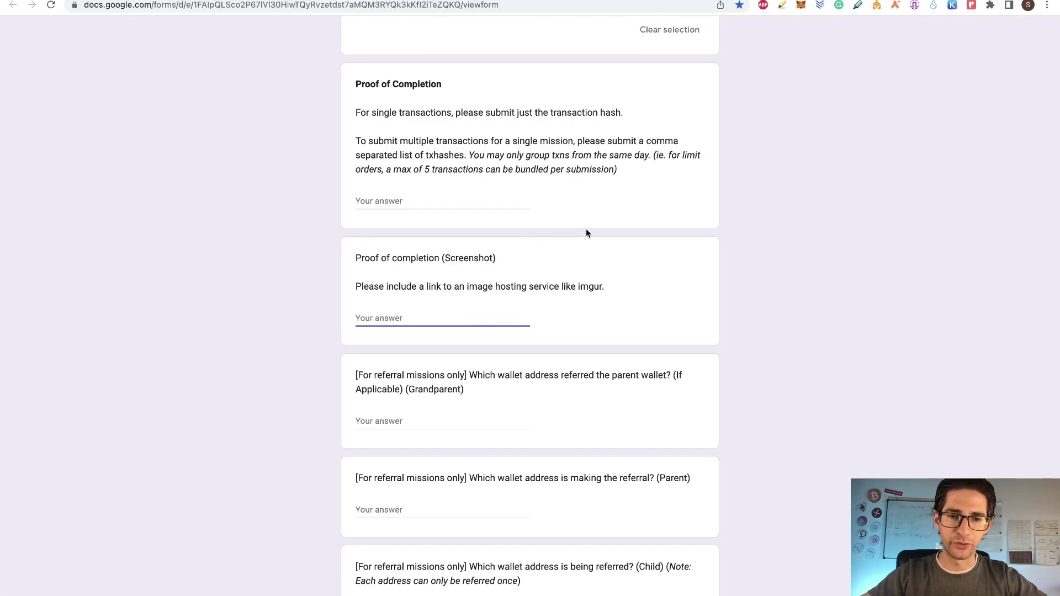
scroll(601, 244, down, 5)
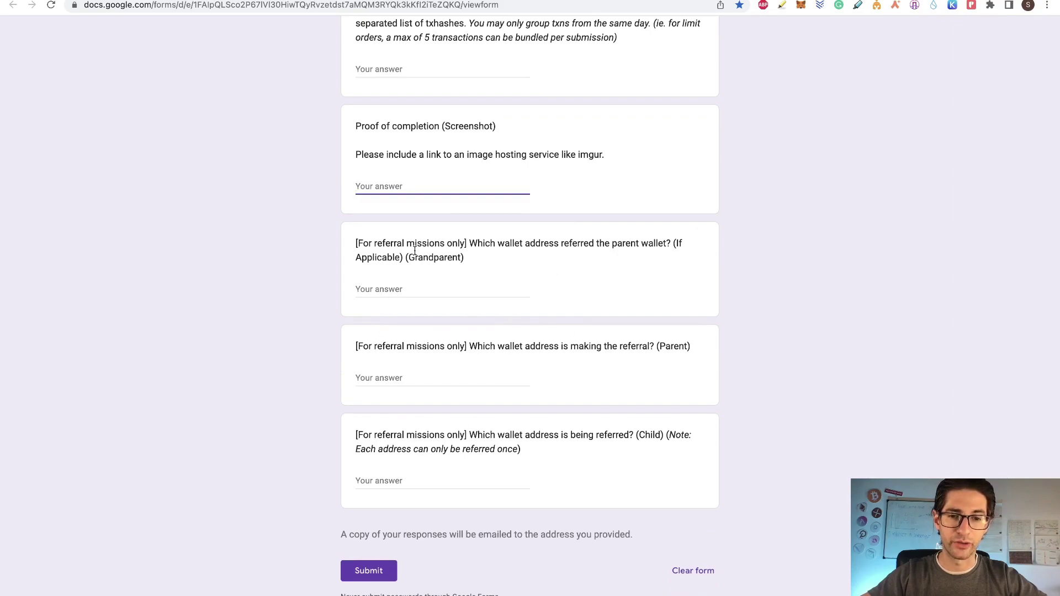
scroll(580, 335, down, 2)
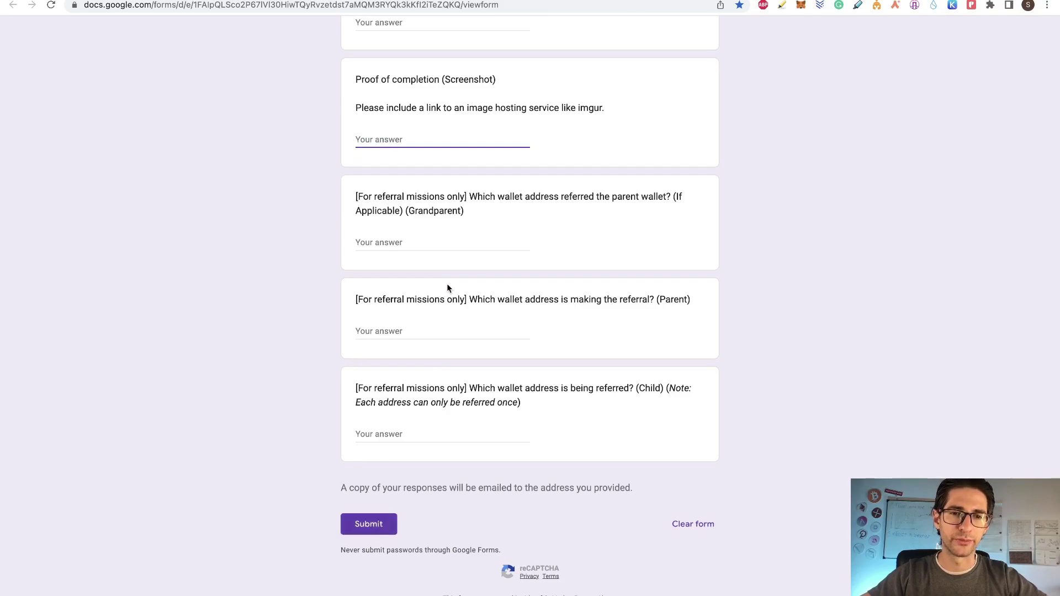
Try the two referral missions and the "Have 100 unique users interact with your deployed smart contract" mission, reviewing the referral questions
scroll(447, 283, up, 9)
click(362, 281)
click(363, 306)
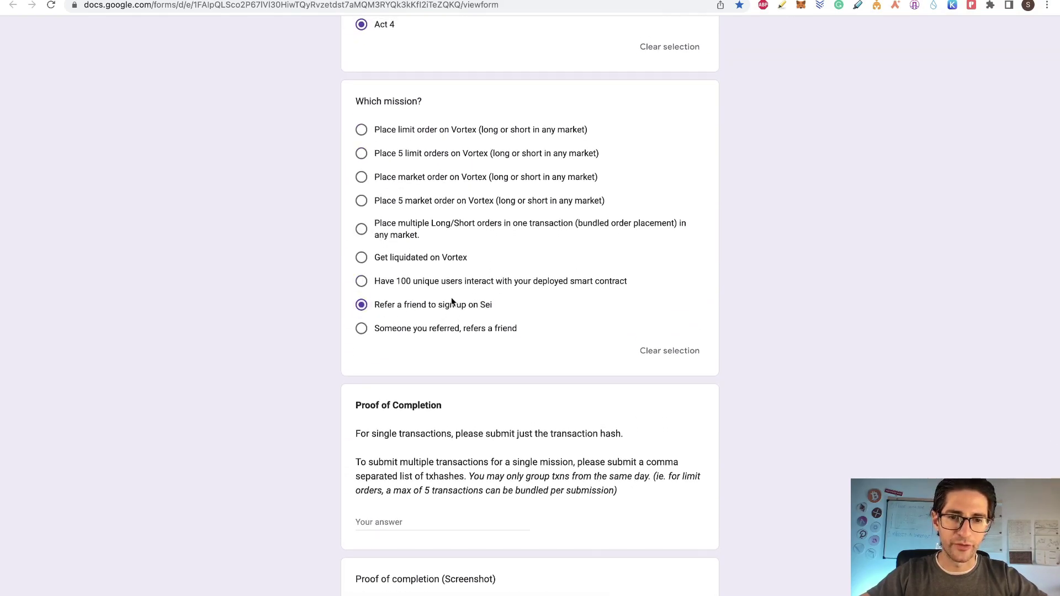
click(368, 330)
click(365, 280)
scroll(605, 321, down, 1)
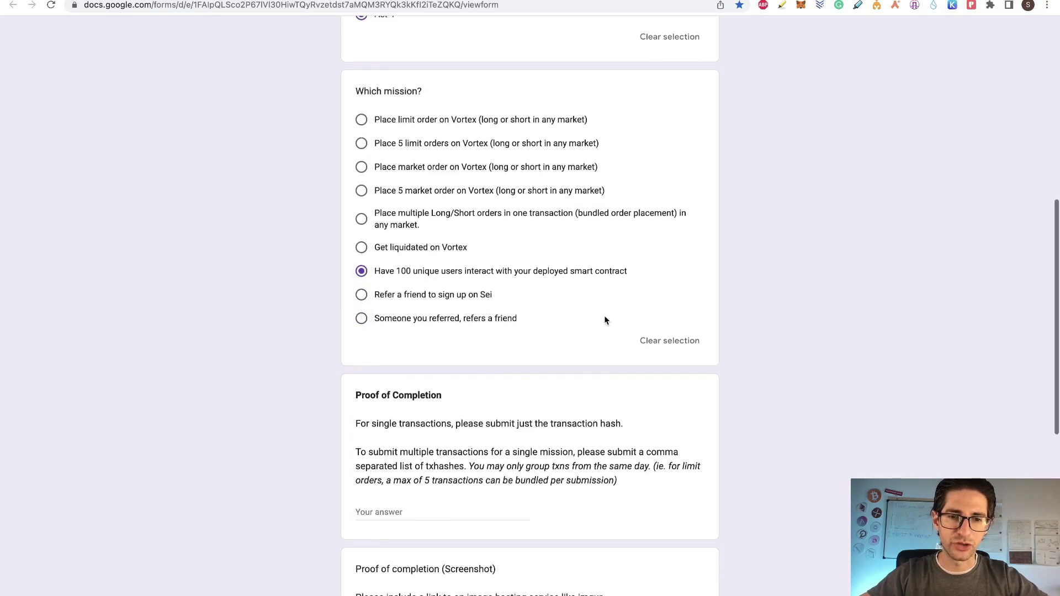
scroll(604, 315, down, 10)
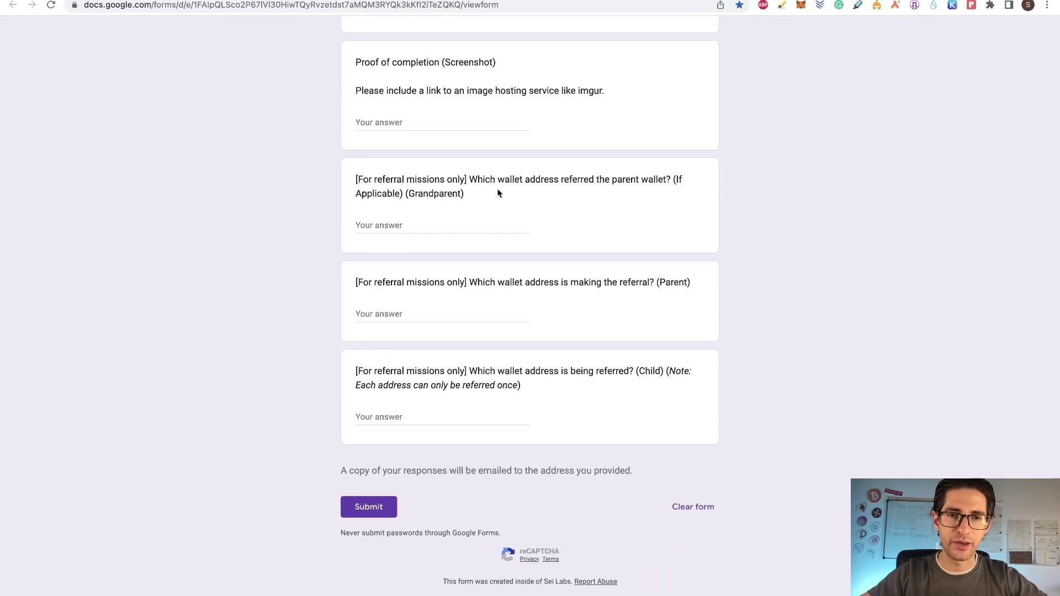
Make the referral wallet note in cell A30 of the Airdrops sheet bold
key(ctrl+Tab)
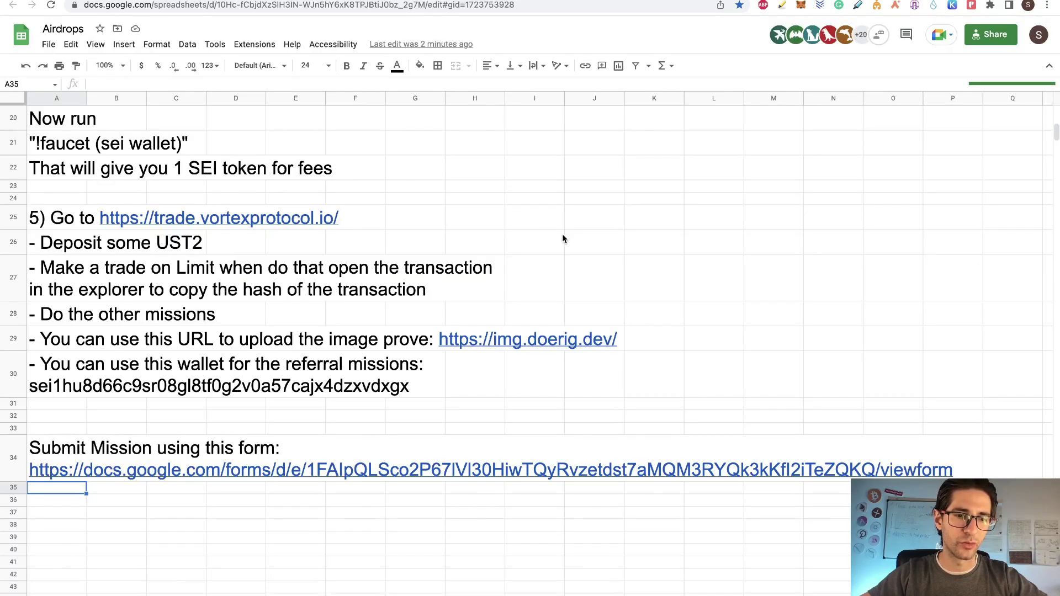
scroll(562, 238, down, 1)
click(56, 348)
click(347, 66)
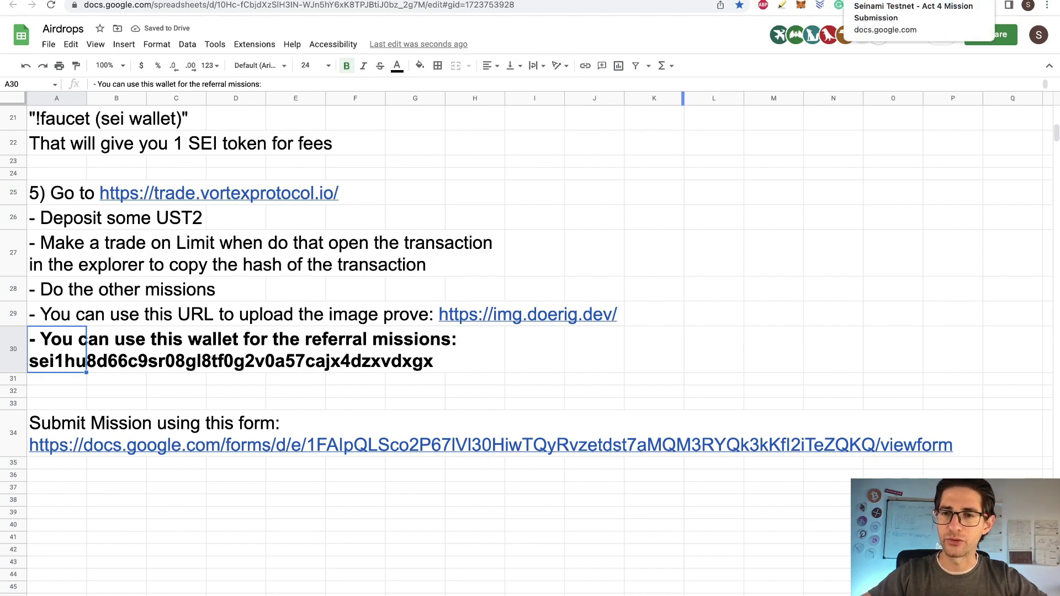
Return to the mission form and examine the Grandparent, Parent and Child referral wallet questions
key(ctrl+Tab)
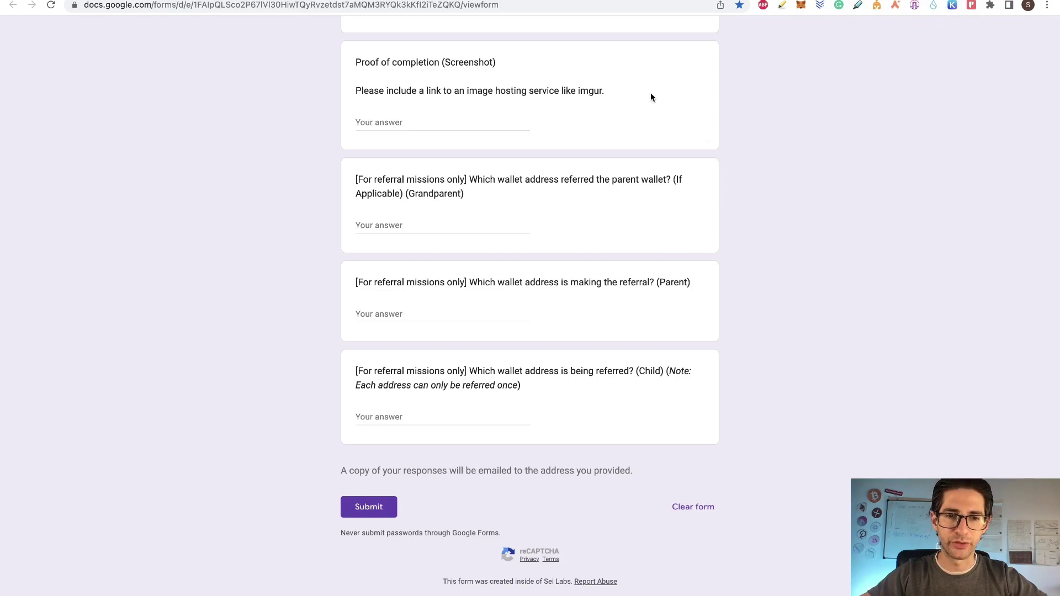
scroll(609, 165, up, 1)
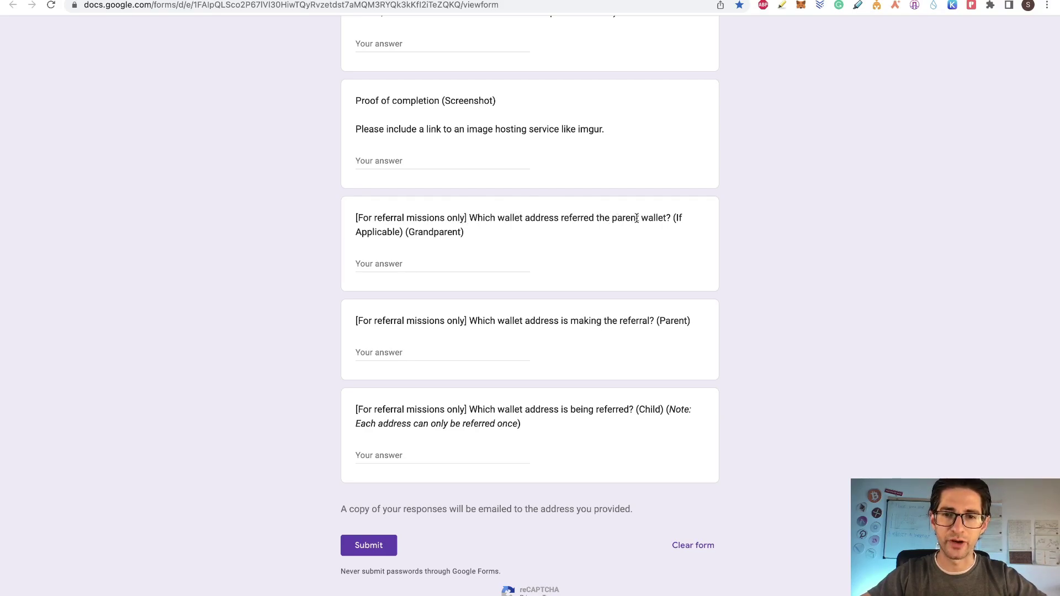
click(494, 263)
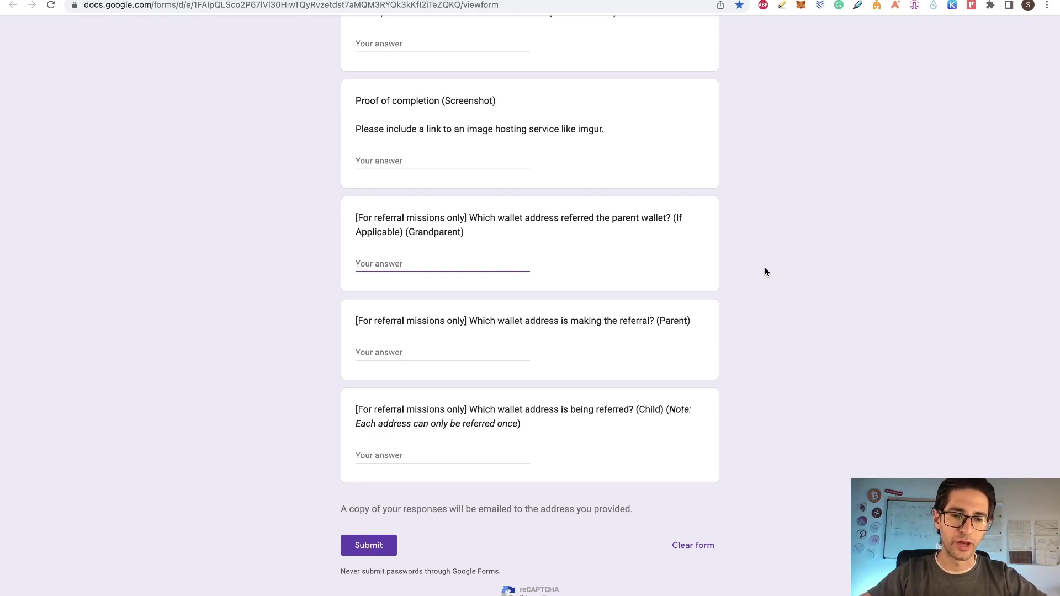
scroll(765, 272, down, 2)
Remove the bold formatting from the referral wallet note in cell A30 and return to the mission form
key(ctrl+Tab)
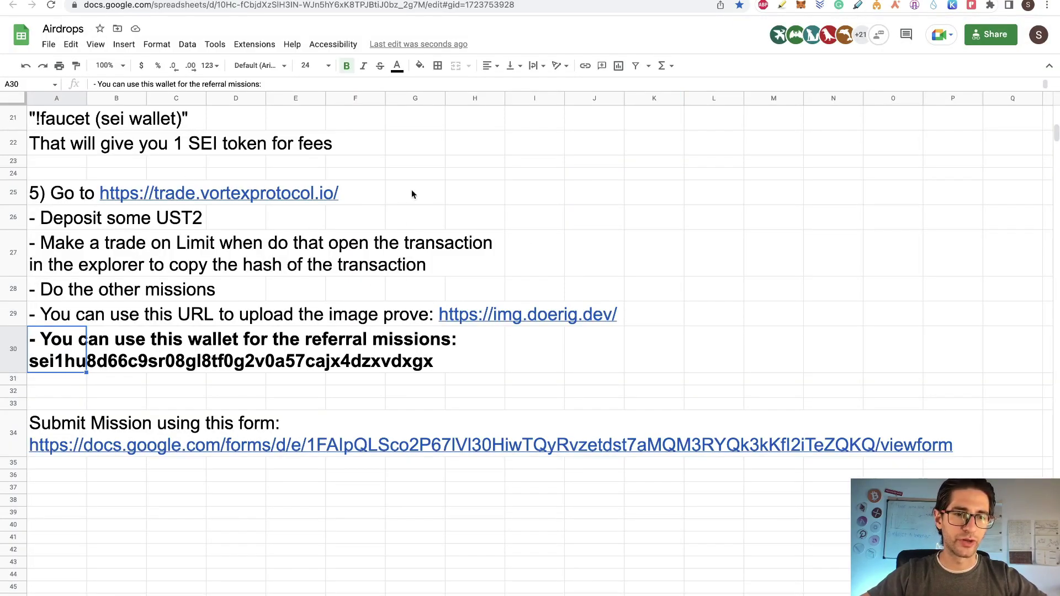
click(347, 66)
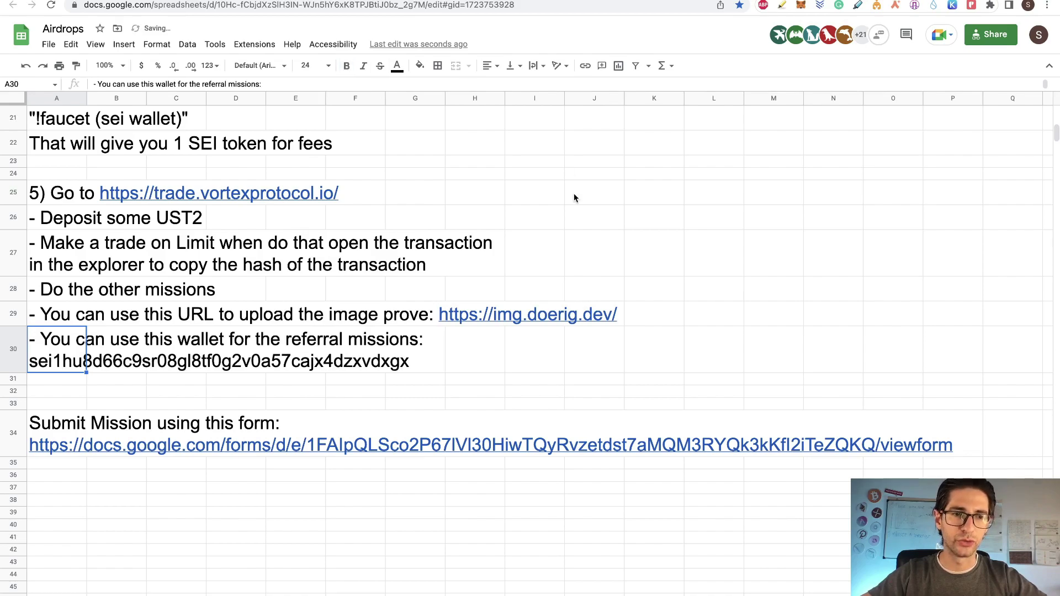
key(ctrl+shift+Tab)
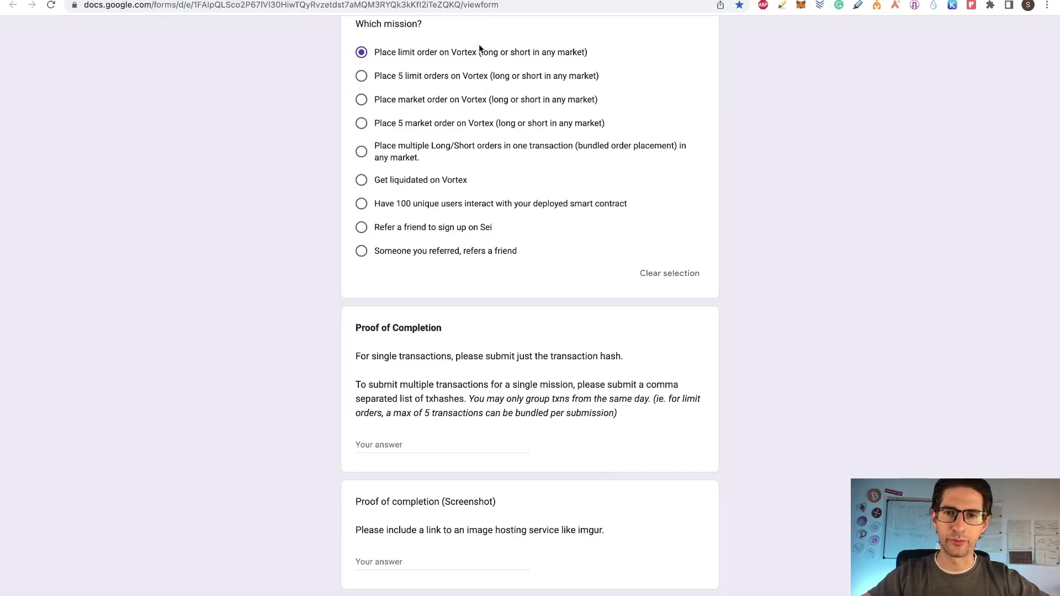
Switch to the Vortex portfolio page and check the account options of the connected wallet
key(ctrl+Tab)
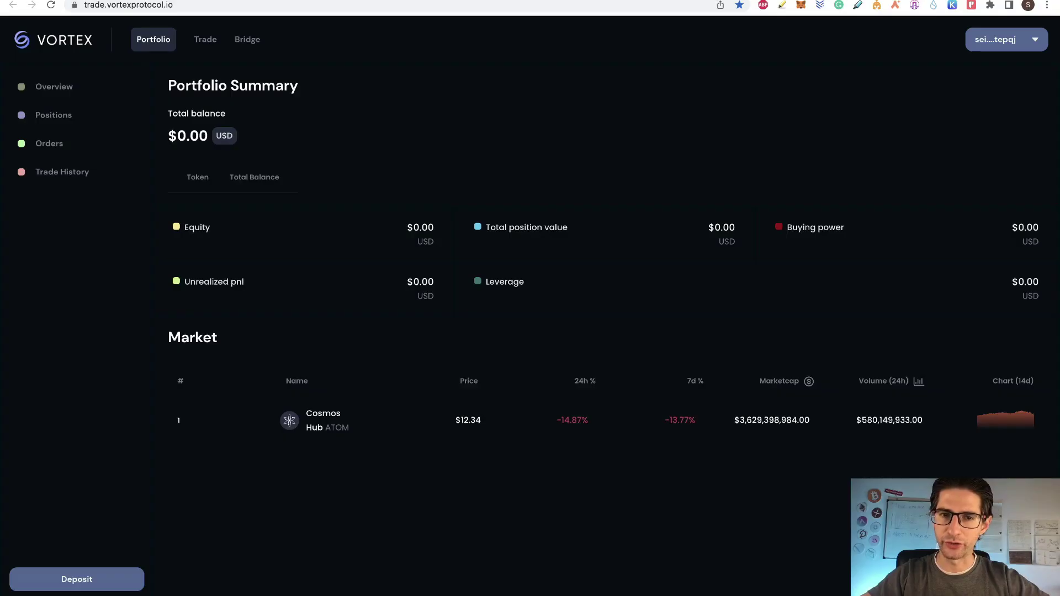
click(1000, 41)
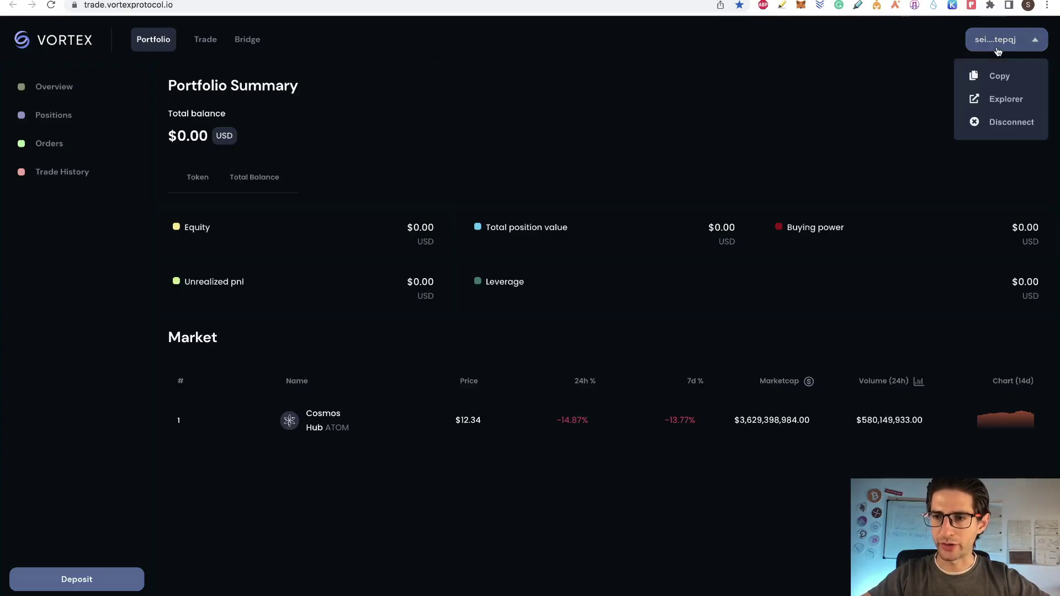
click(865, 92)
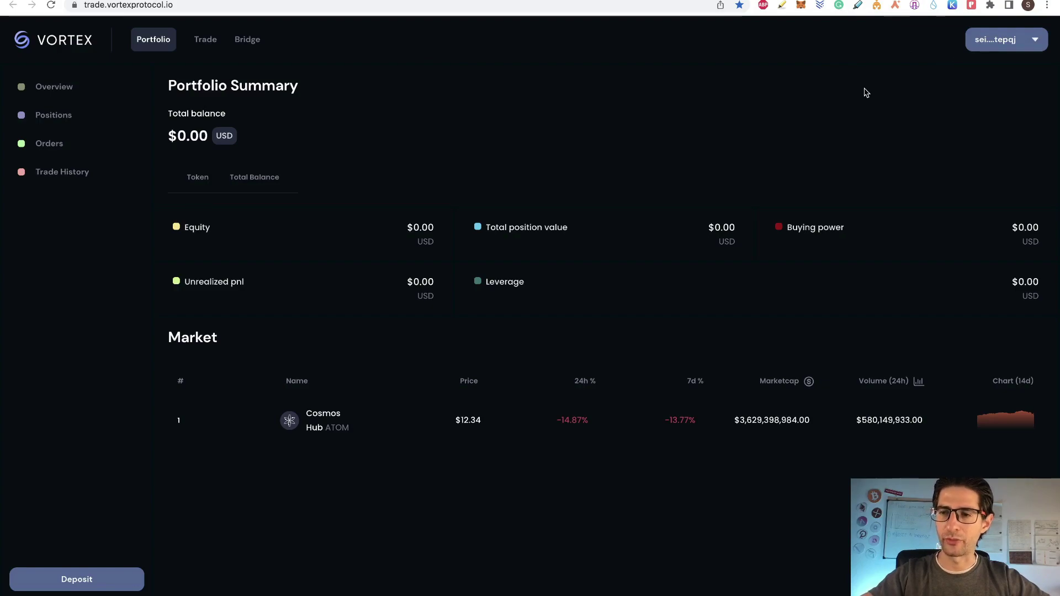
Deposit 1000 UST2 into the Vortex account, approve the wallet transaction, and check the deposit in the explorer
click(104, 581)
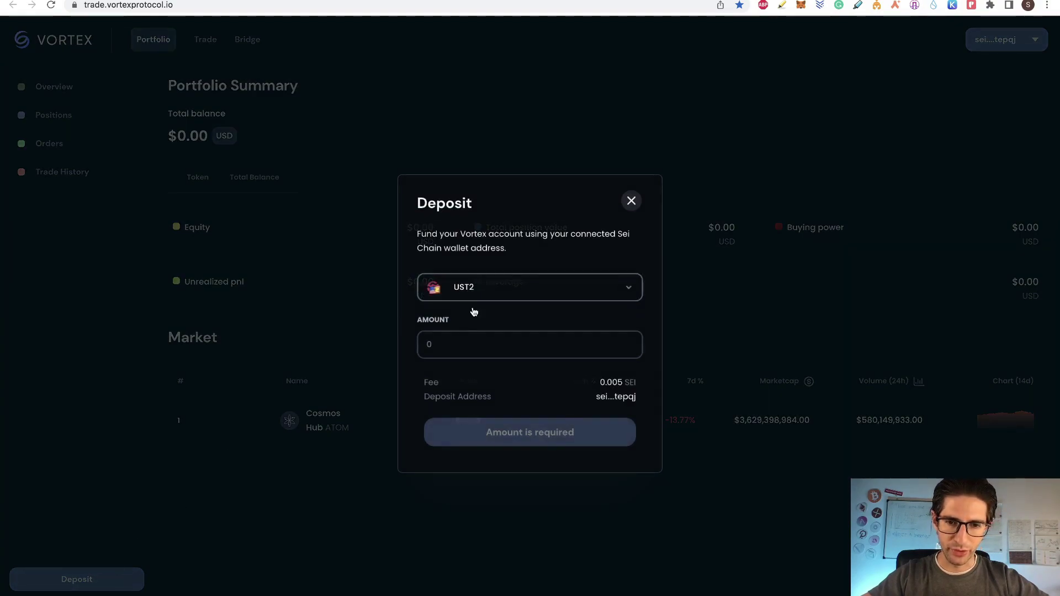
click(482, 339)
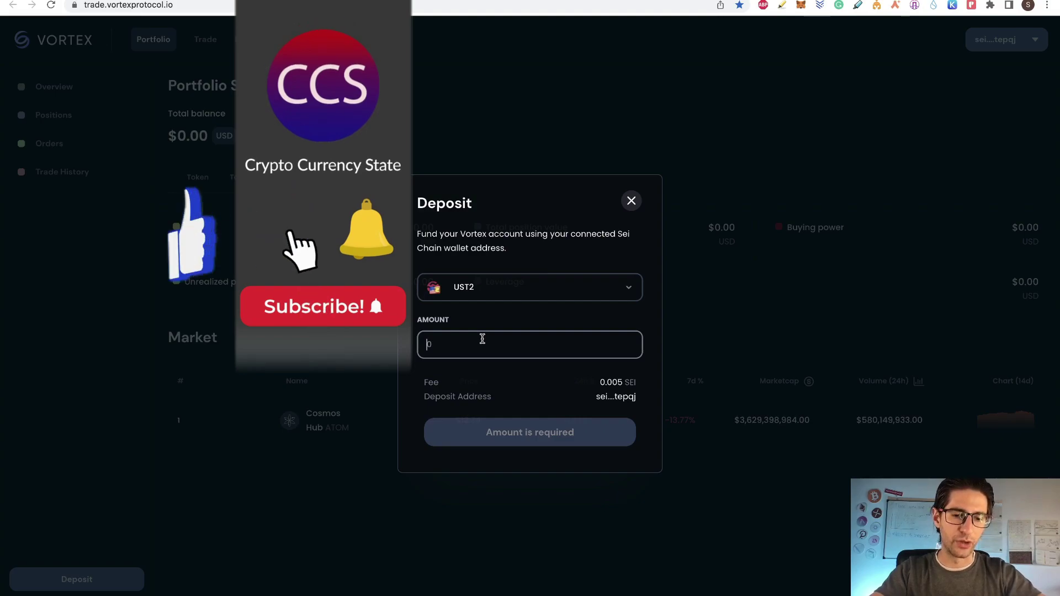
text(1000)
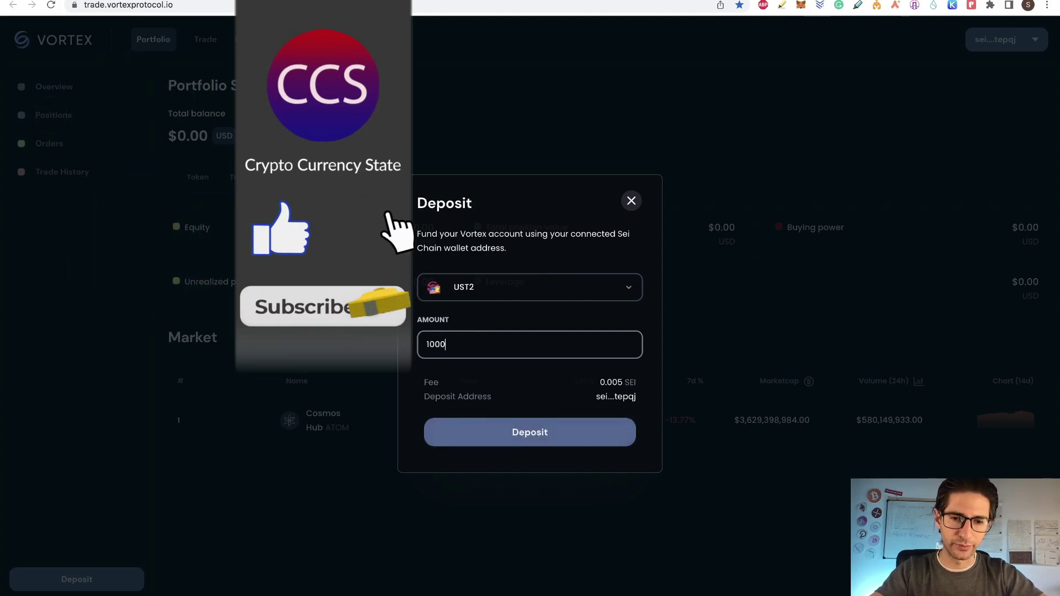
click(539, 433)
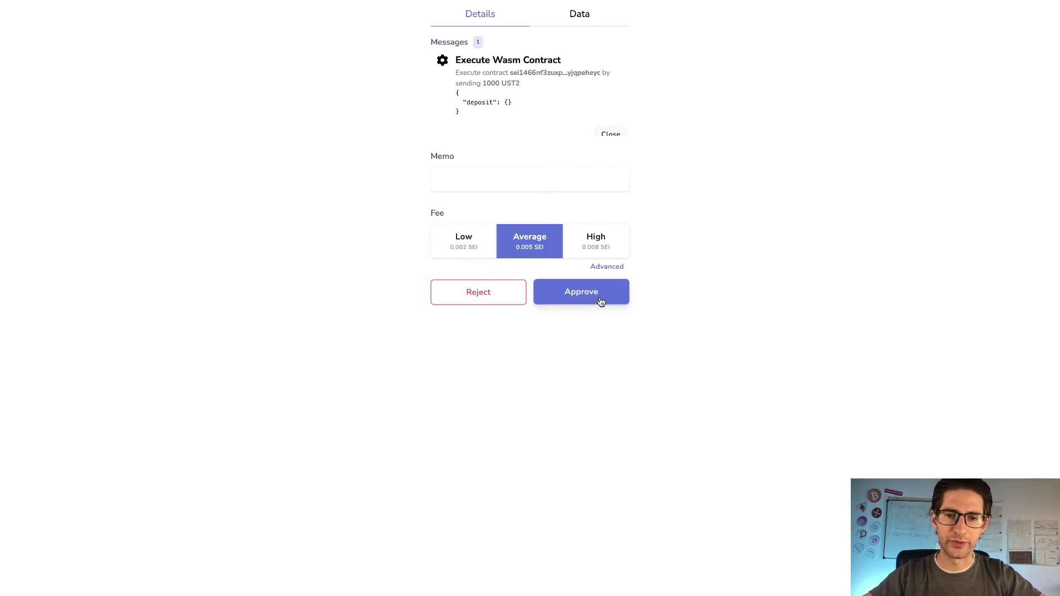
click(601, 302)
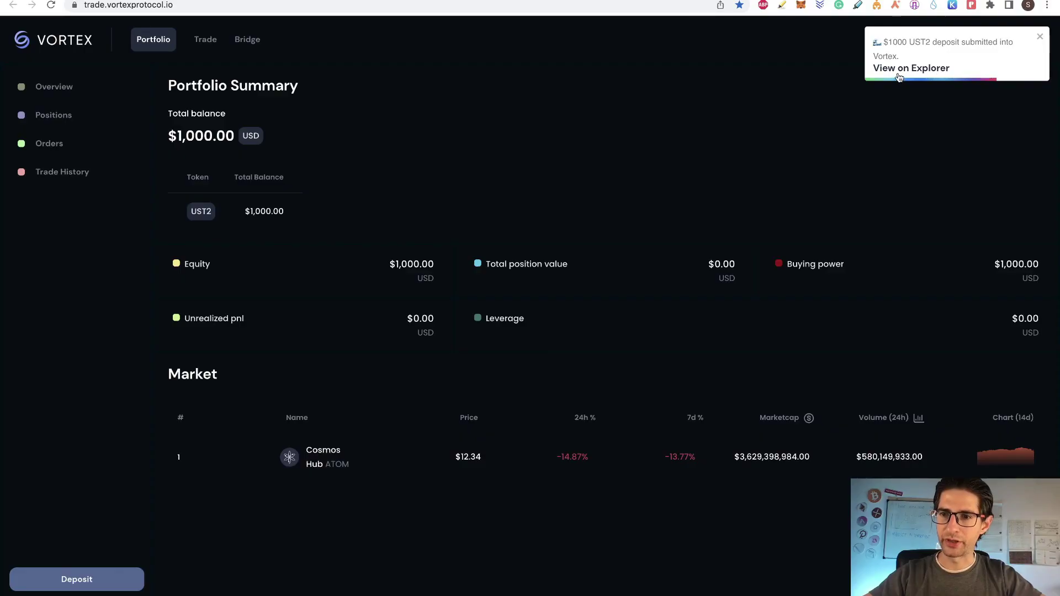
click(906, 71)
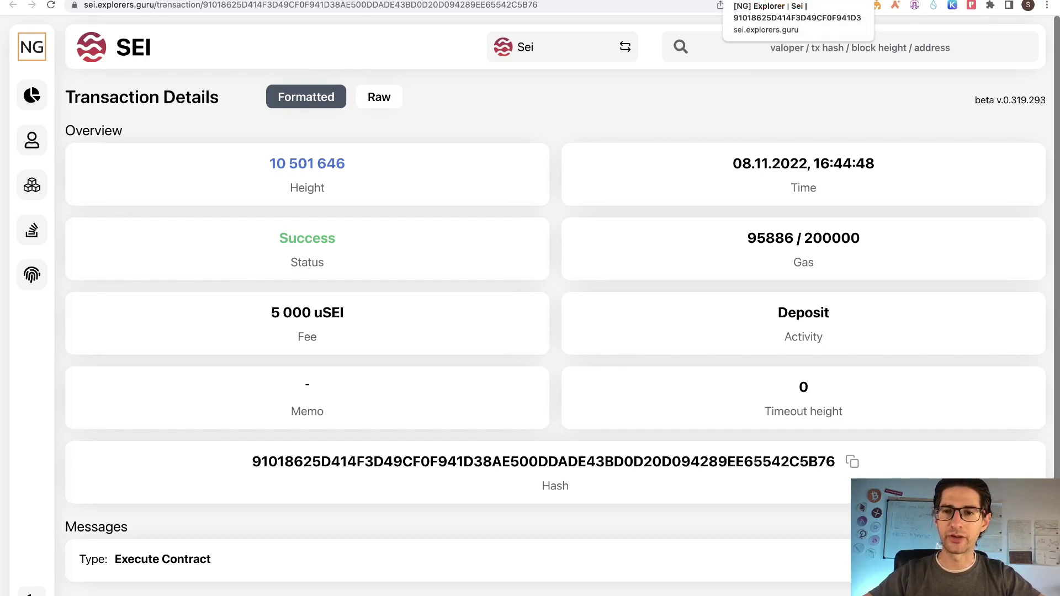
key(ctrl+w)
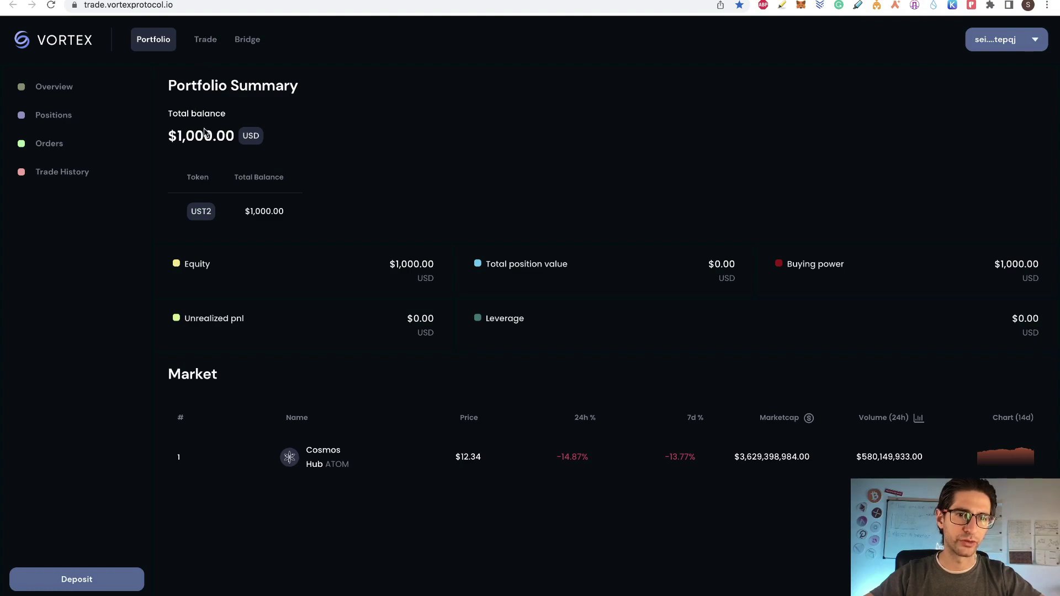
Switch the ATOM trade entry to a limit order and choose "Place limit order on Vortex" as the form's mission
click(206, 41)
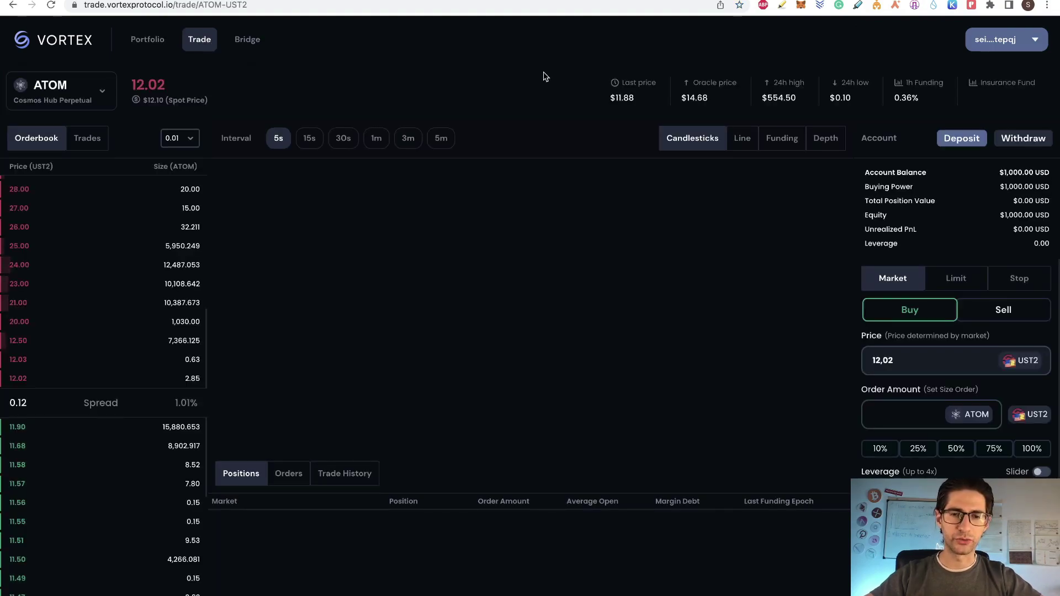
click(956, 278)
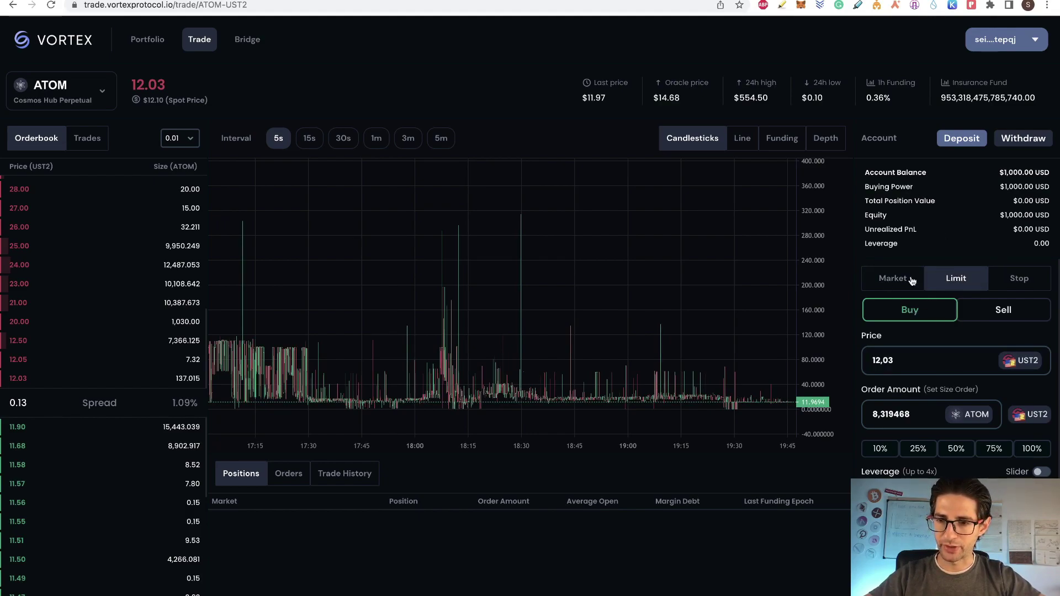
click(756, 1)
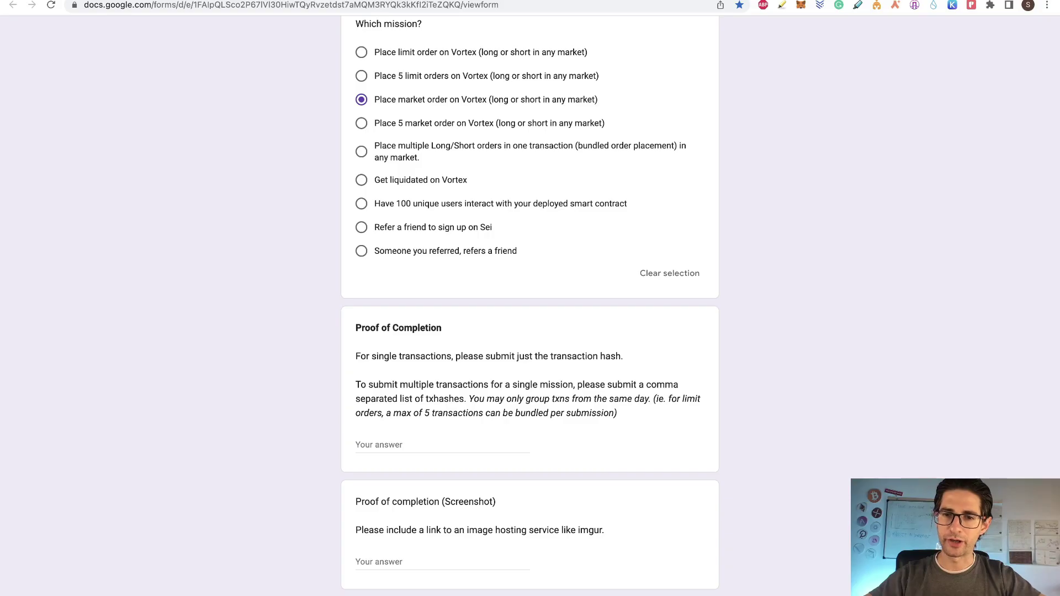
click(362, 53)
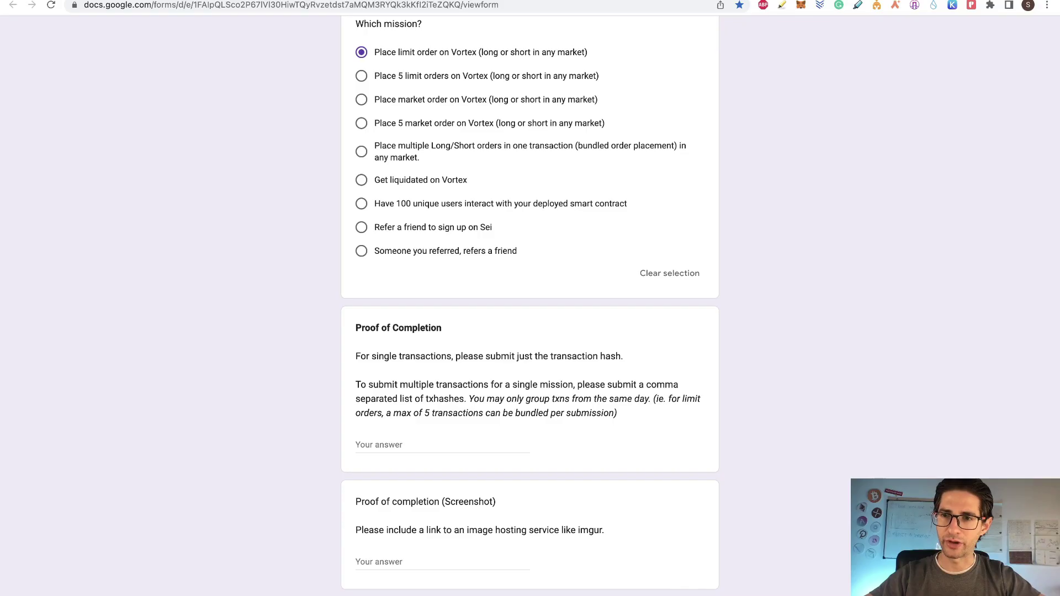
Place a limit buy order for ATOM at 12.03 UST2, using 10% of the buying power at 1x leverage
click(814, 1)
click(880, 449)
scroll(982, 447, down, 1)
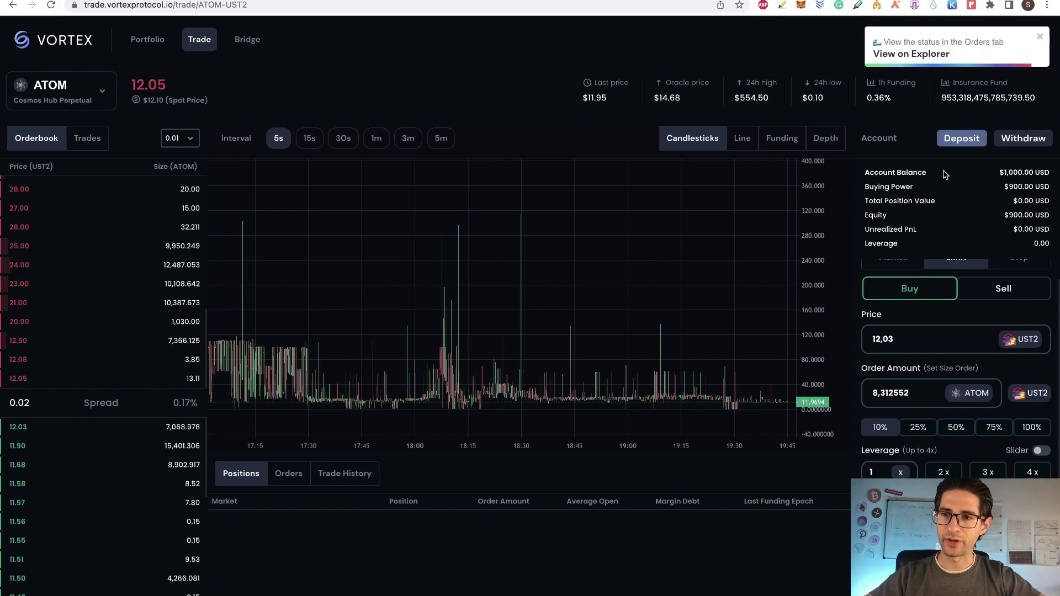
Copy the limit order's transaction hash from the explorer and paste it as the mission form's Proof of Completion
click(907, 53)
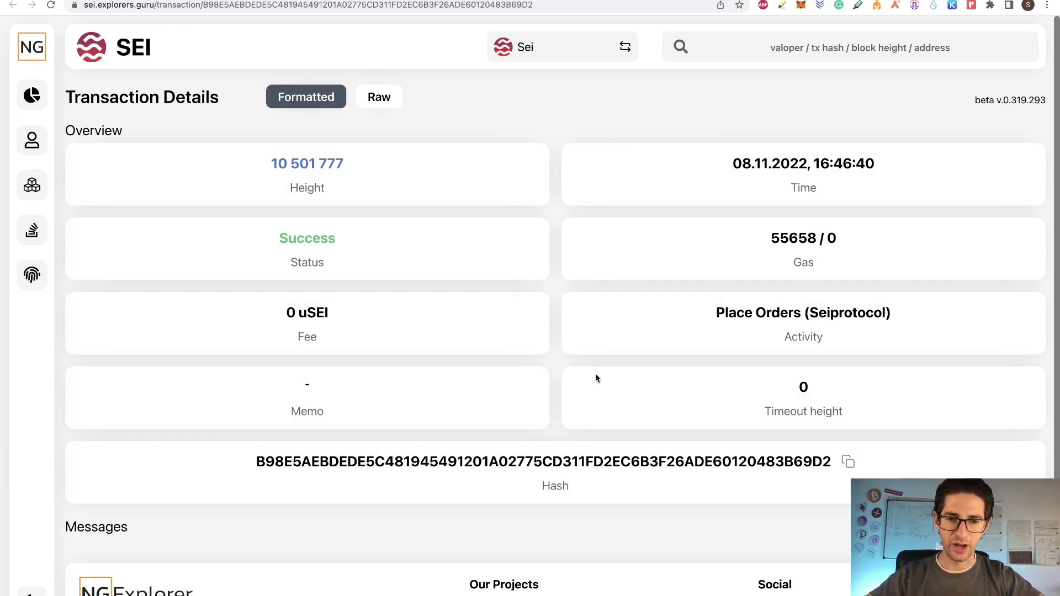
click(849, 463)
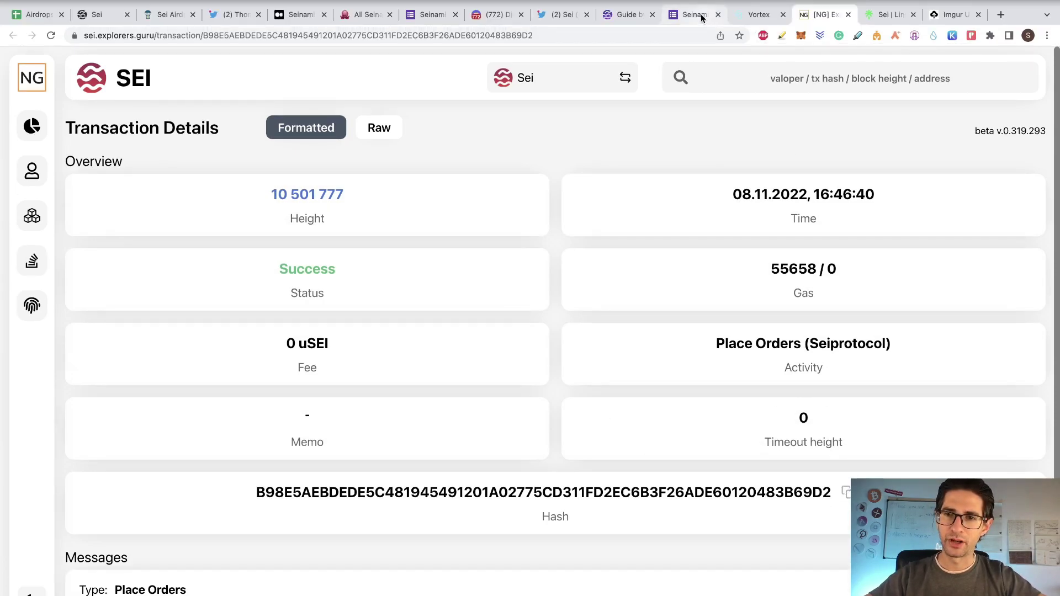
click(703, 16)
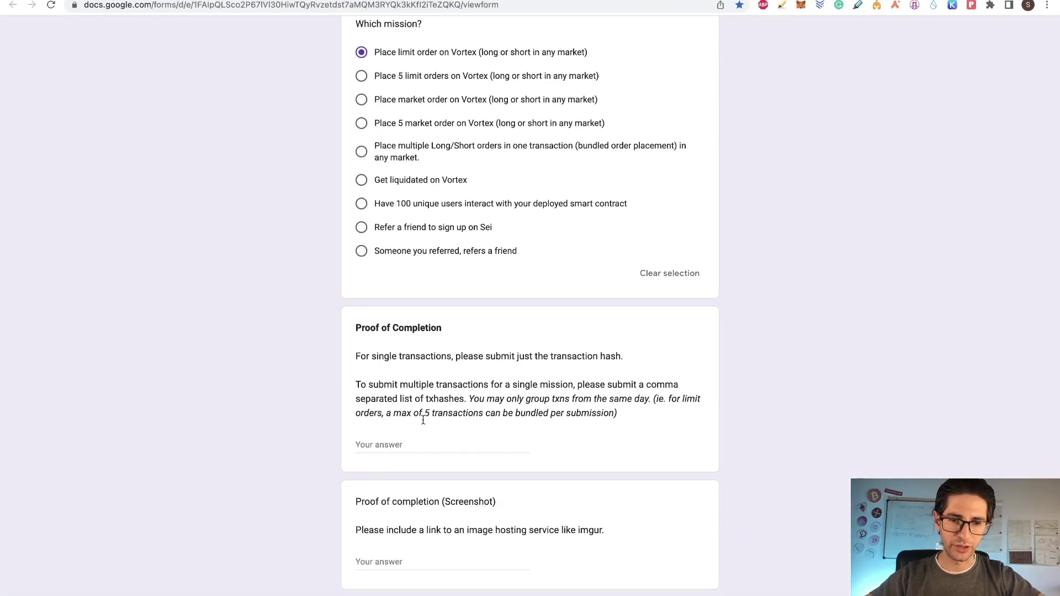
click(392, 442)
key(super+v)
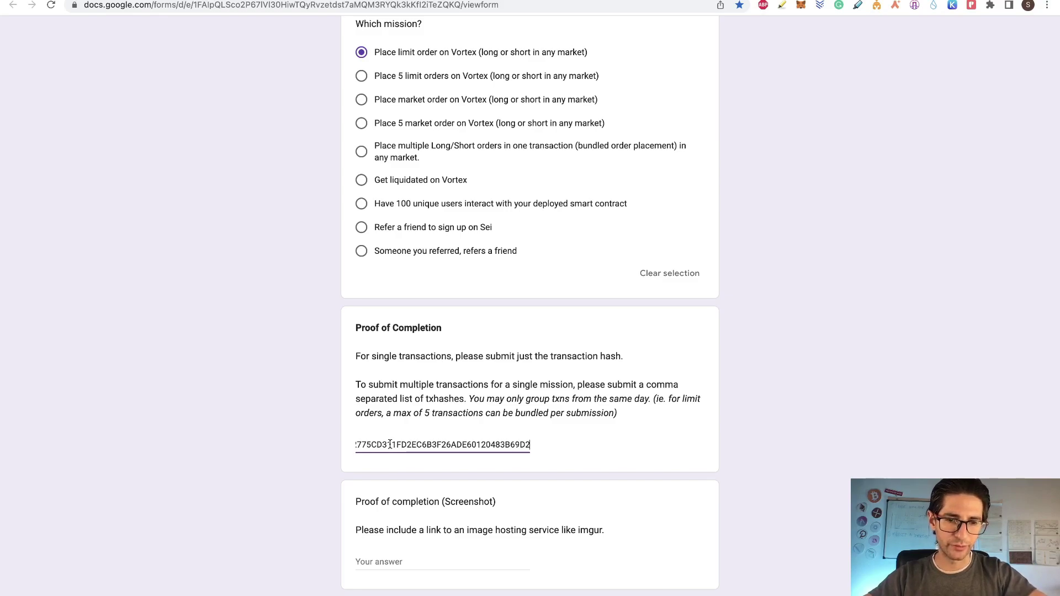
key(super+Left)
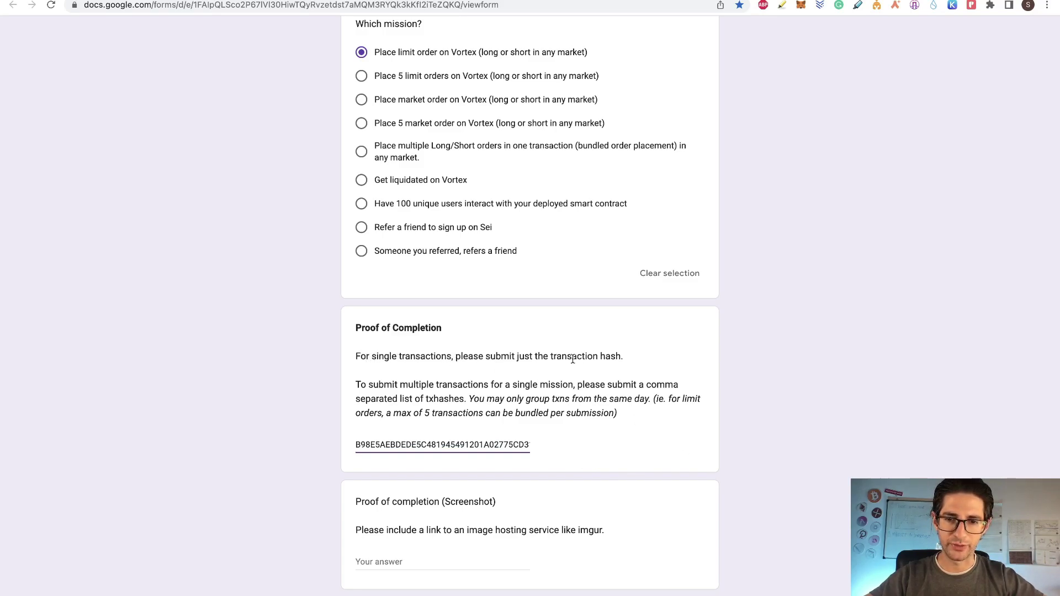
Check the form's screenshot proof question against the Imgur Image Uploader and the order's transaction details
click(457, 563)
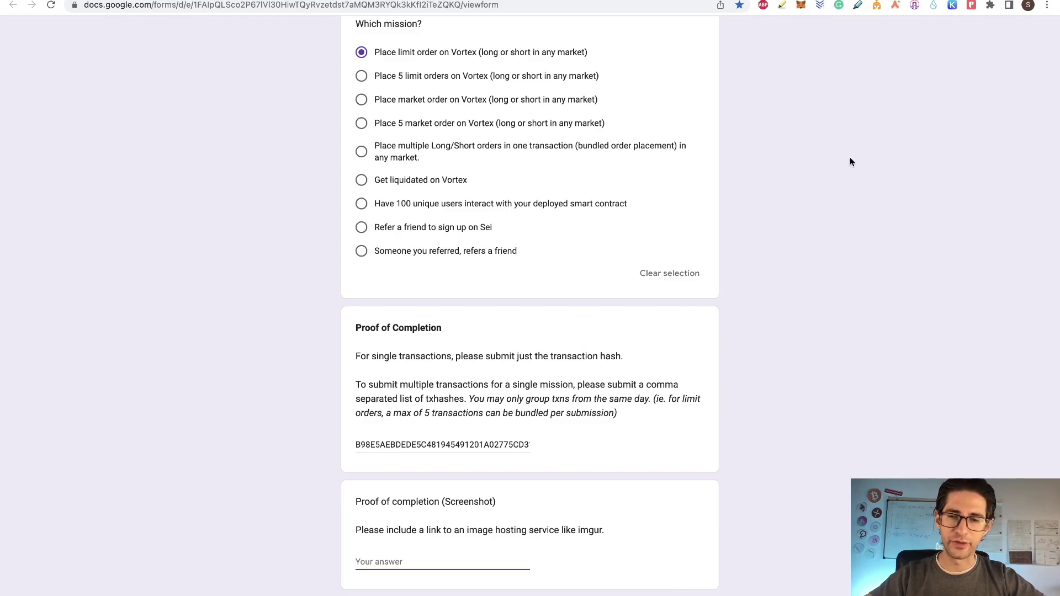
click(540, 0)
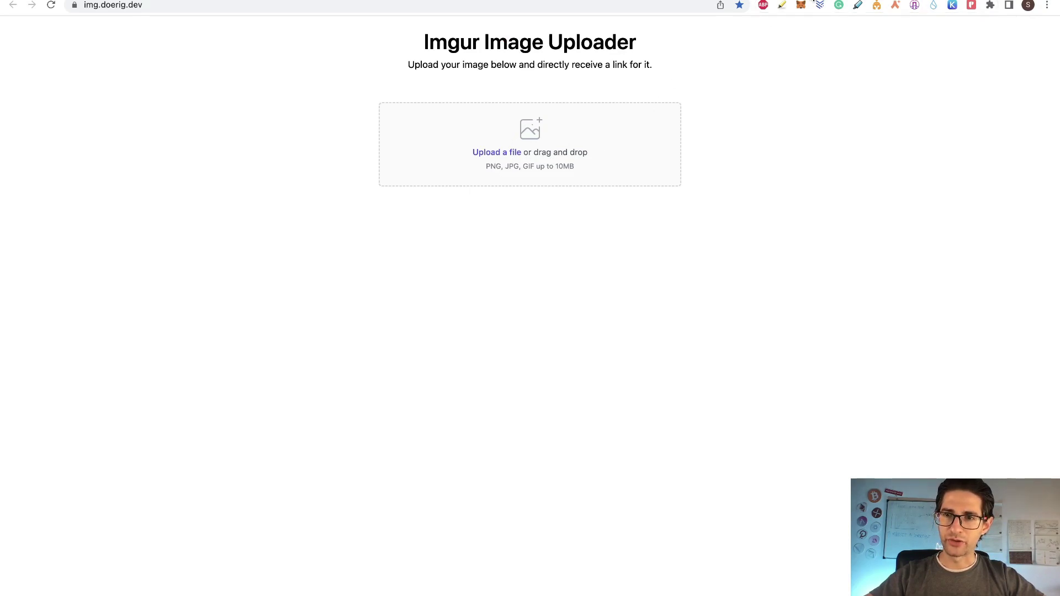
click(776, 0)
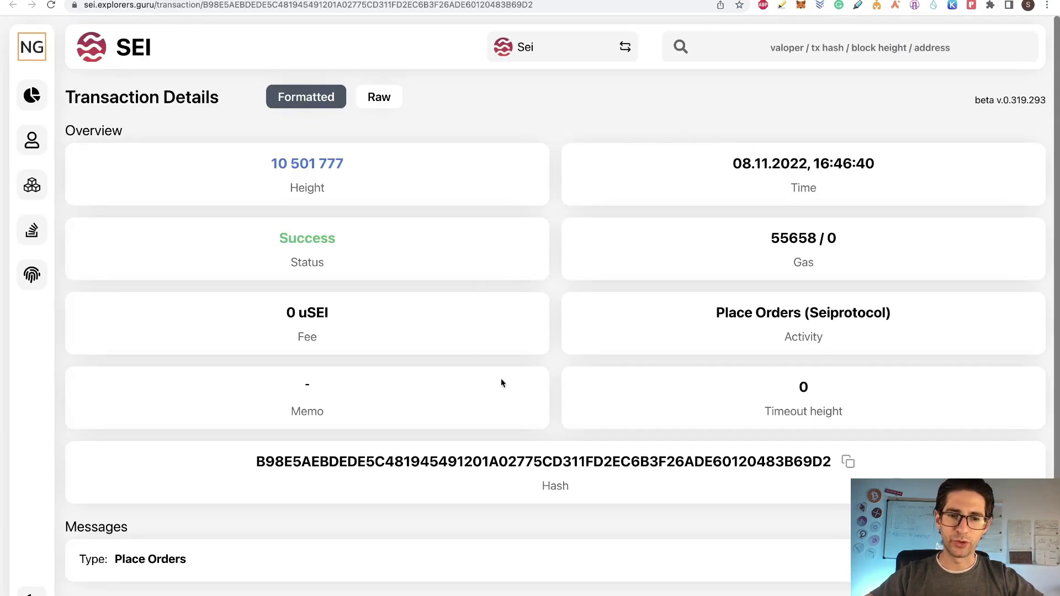
click(740, 0)
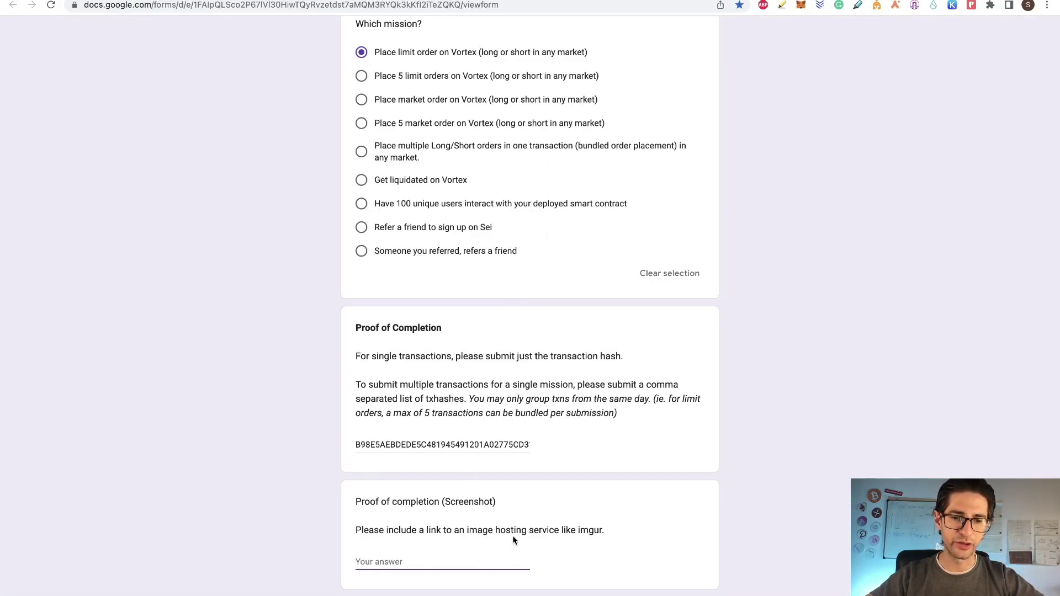
click(932, 0)
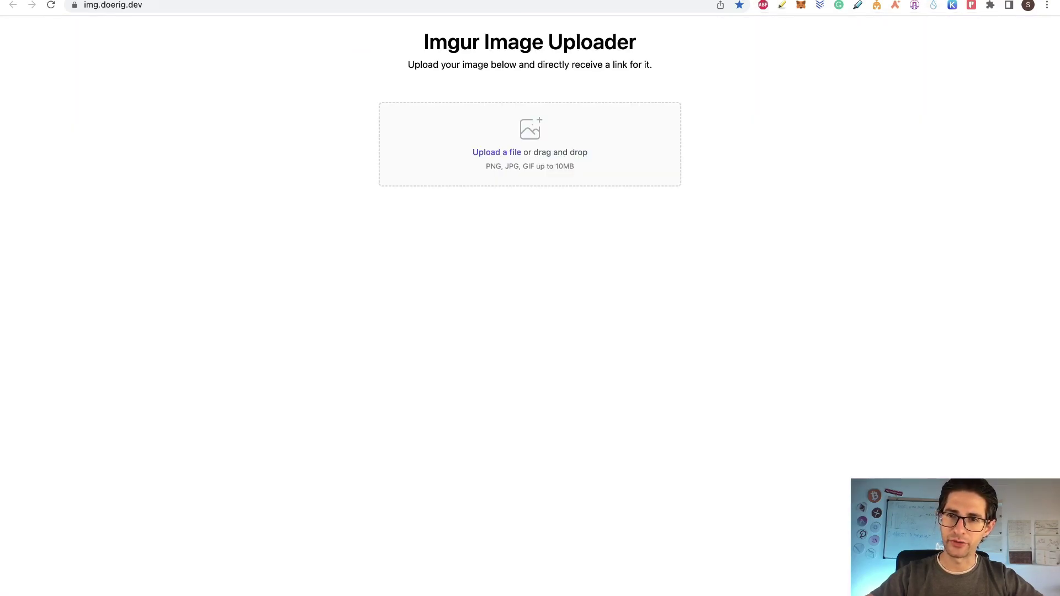
key(ctrl+shift+Tab)
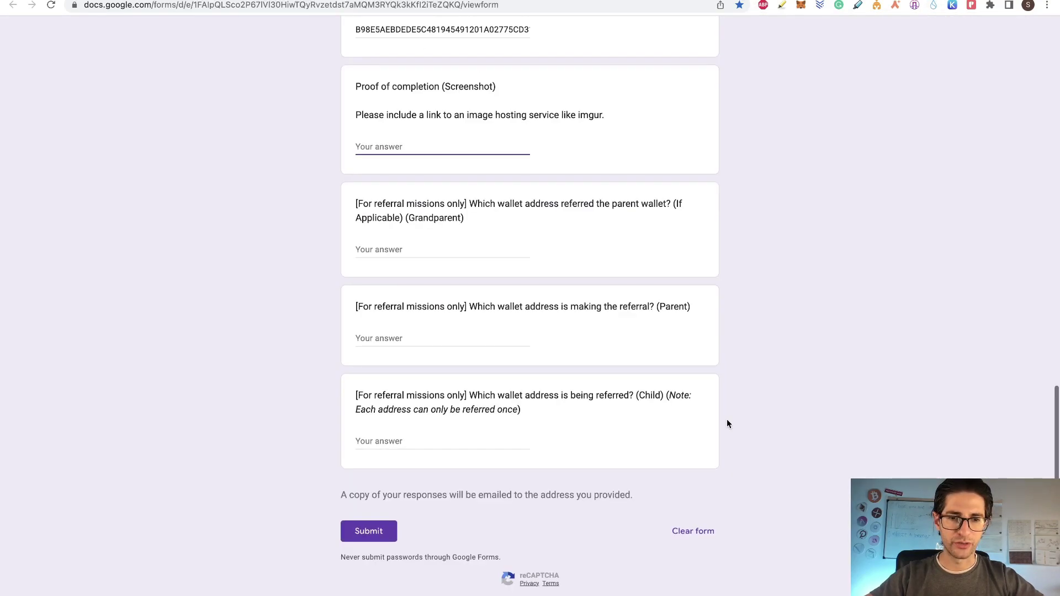
Submit the Act 4 mission form and solve the reCAPTCHA by selecting all squares with motorcycles
click(369, 532)
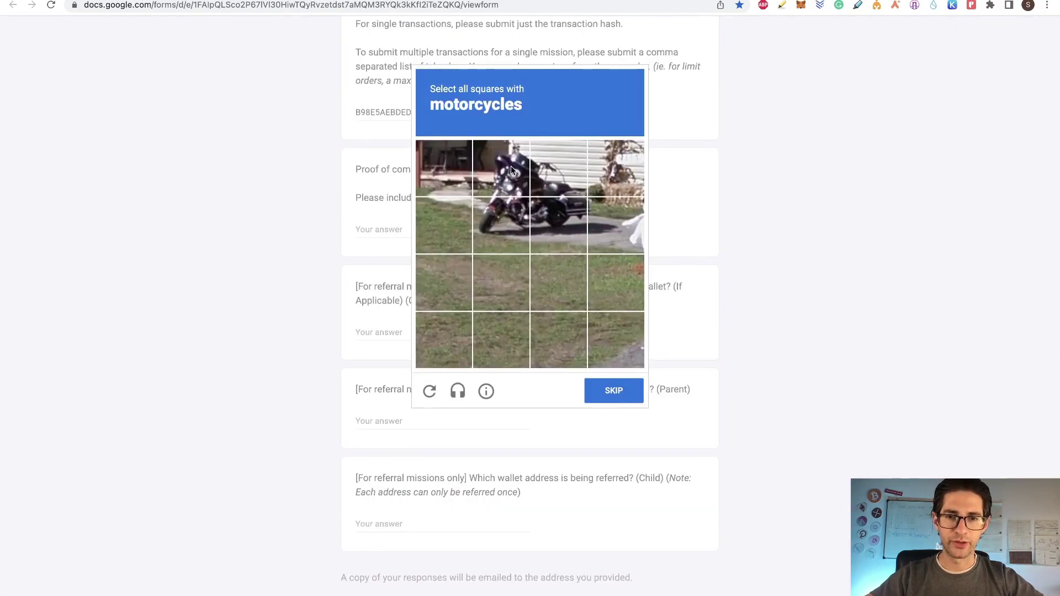
click(501, 169)
click(559, 168)
click(501, 225)
click(558, 225)
click(614, 391)
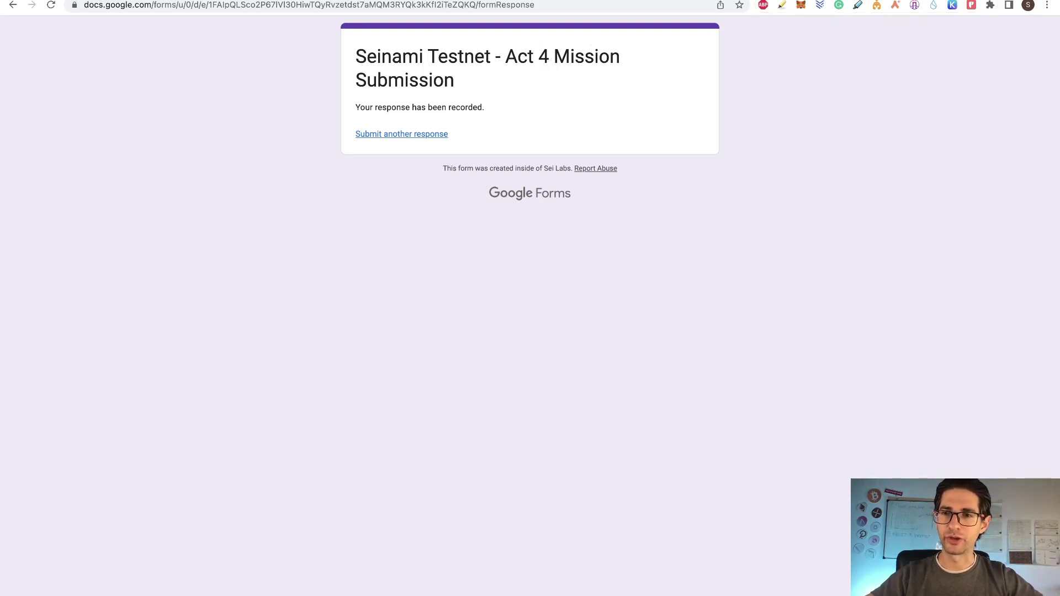
Review the Vortex orders, the explorer transaction and the image uploader, and return to the mission form
click(718, 1)
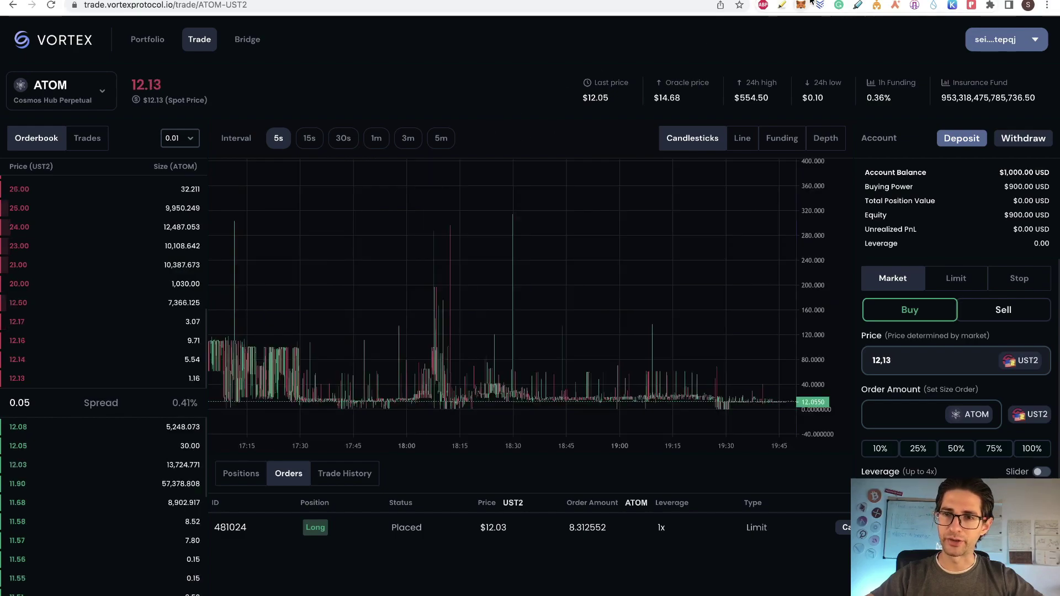
click(723, 1)
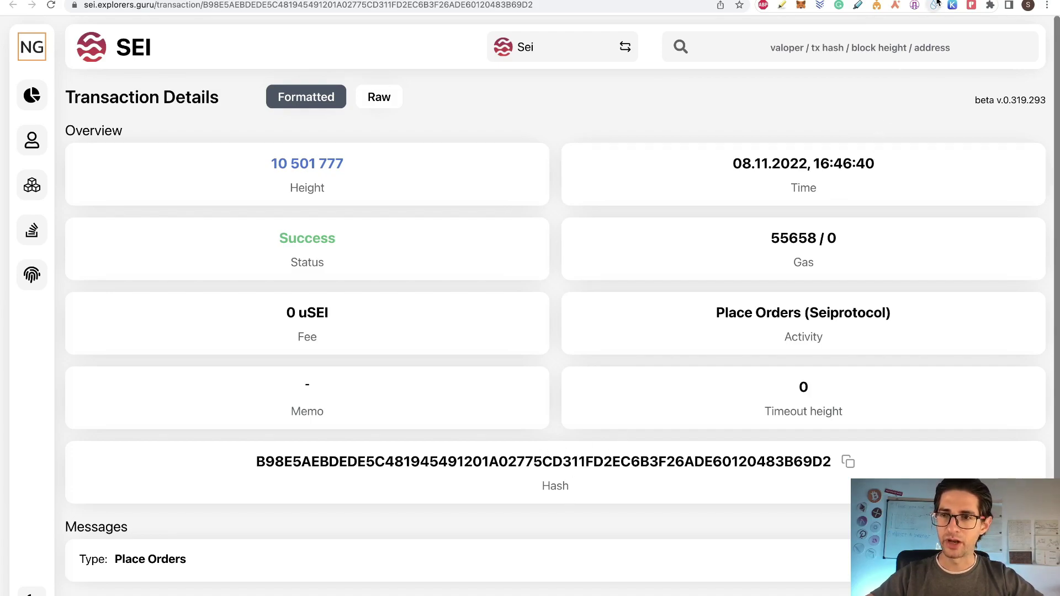
click(801, 4)
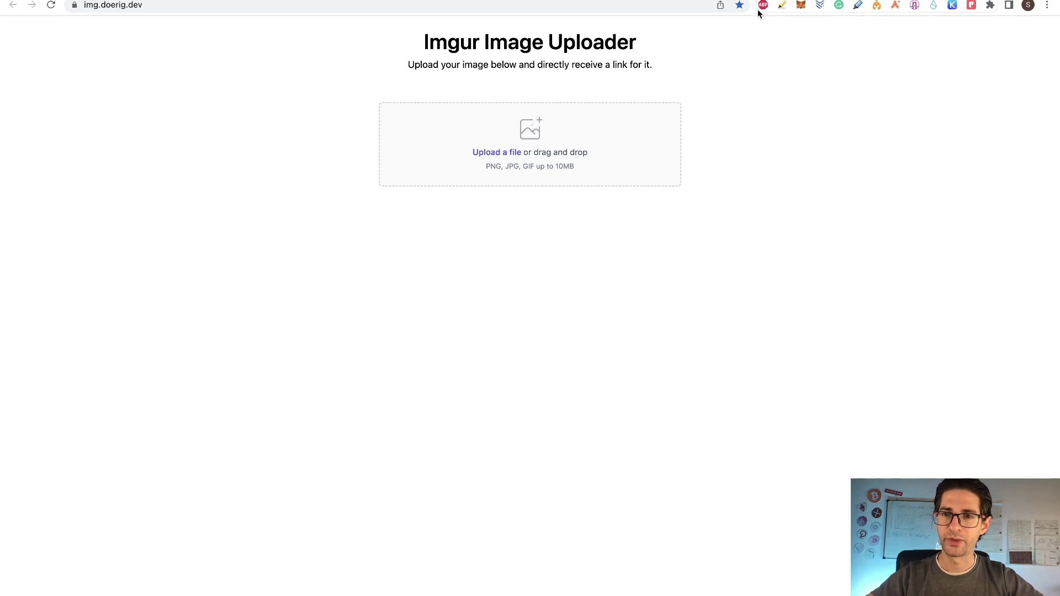
key(ctrl+Tab)
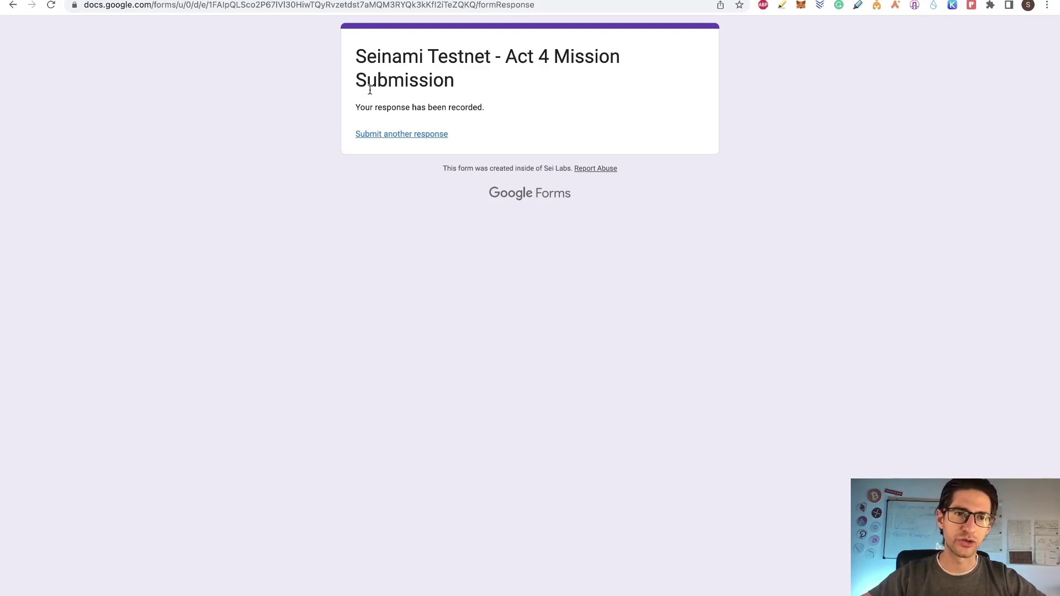
Review the SEI Network Airdrop instructions in the Airdrops spreadsheet, from the referral notes up to the title
click(144, 1)
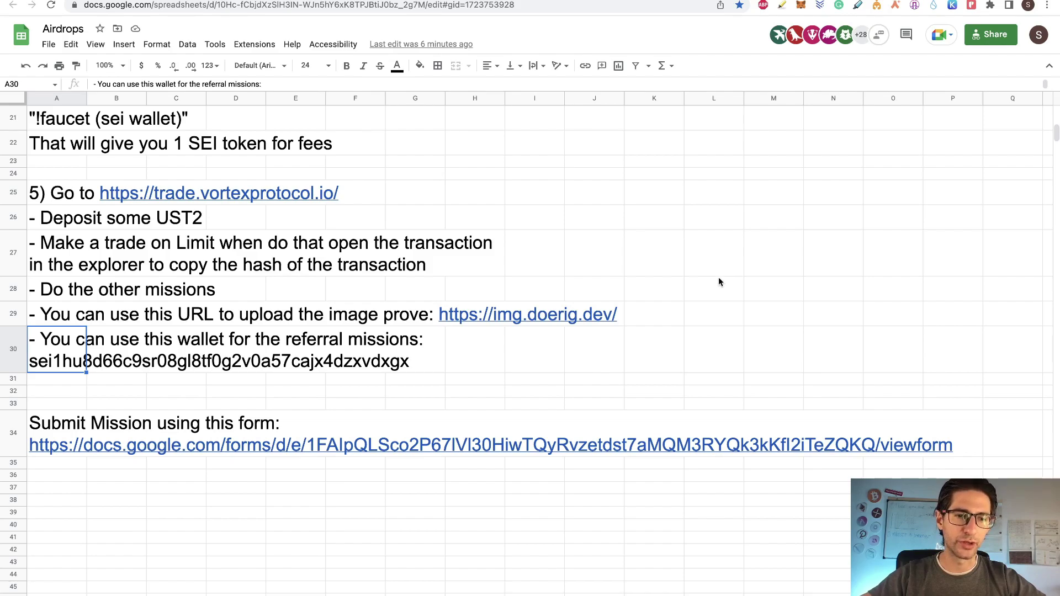
scroll(718, 277, down, 2)
scroll(718, 276, up, 5)
scroll(718, 276, up, 6)
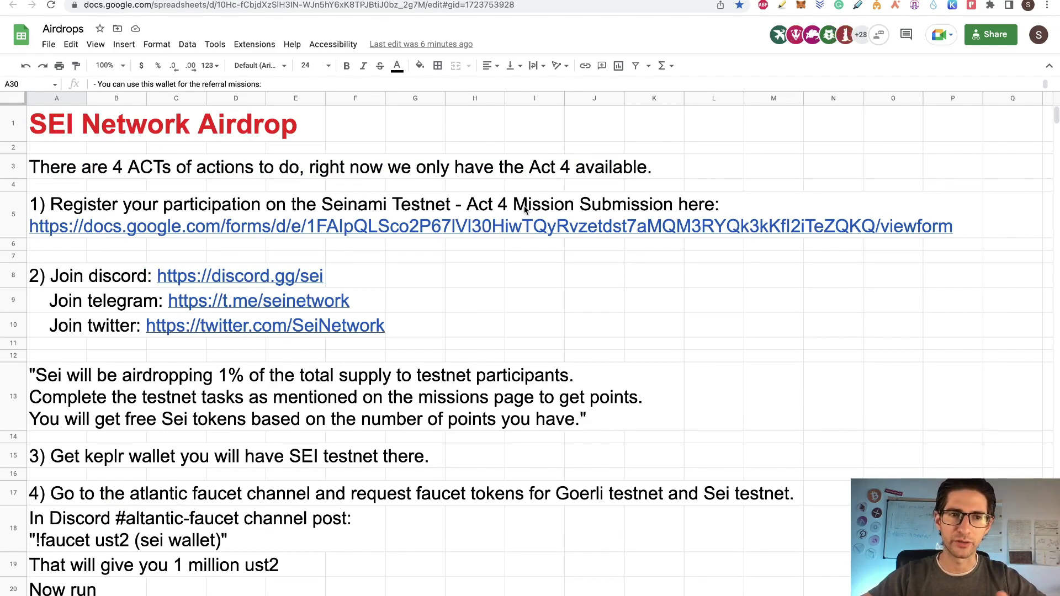
Examine the Airdrop Organizer spreadsheet and the Crypto Currency State channel's video list on YouTube
key(ctrl+Tab)
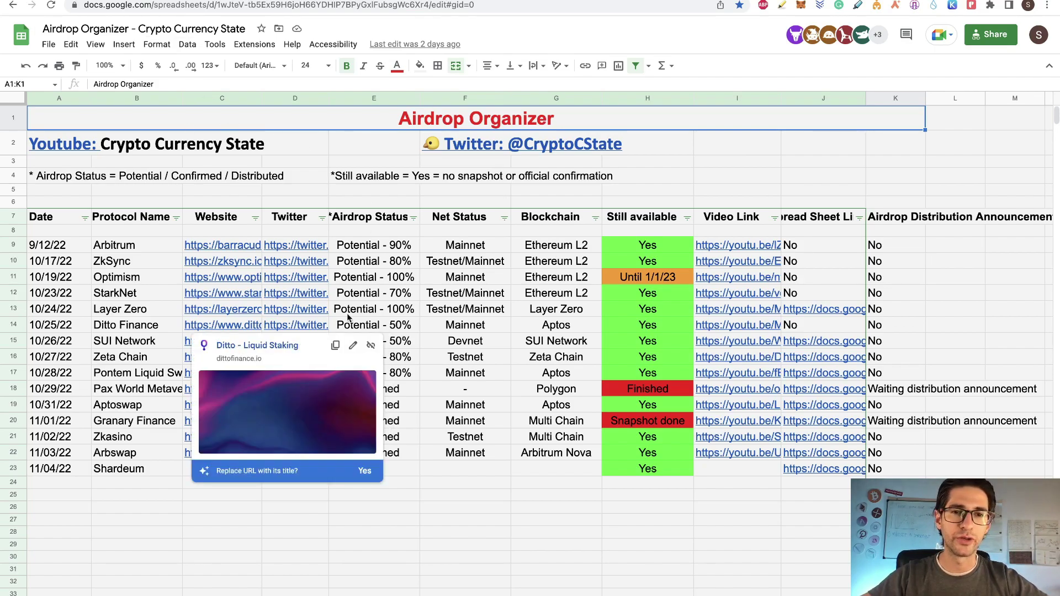
click(906, 1)
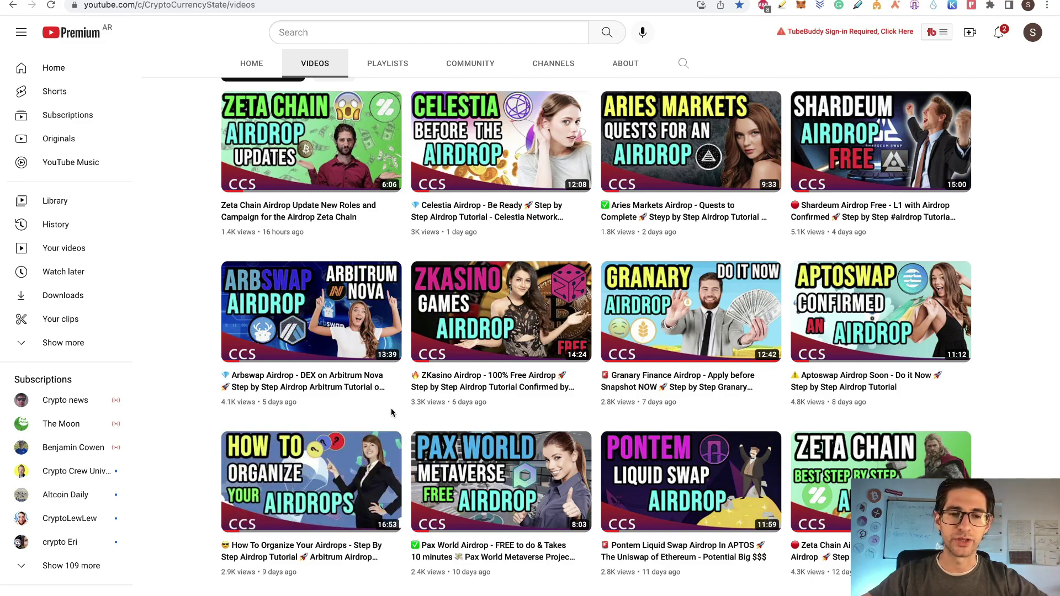
click(943, 1)
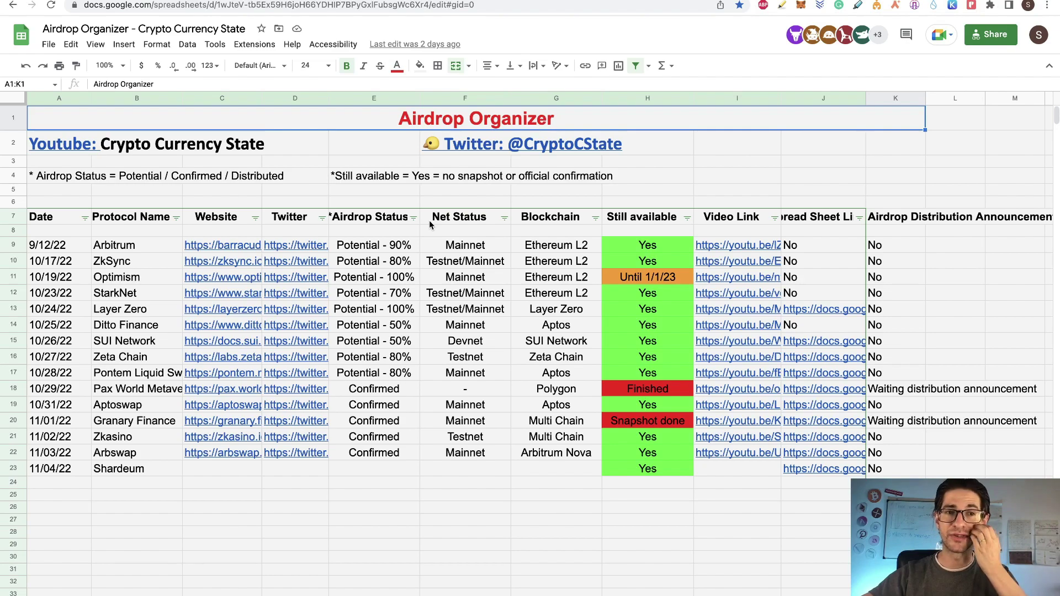
Check the Airdrop Organizer's download formats and its Arbitrum Airdrop task sheet, and return to the main organizer sheet
click(49, 46)
mouse_move(118, 193)
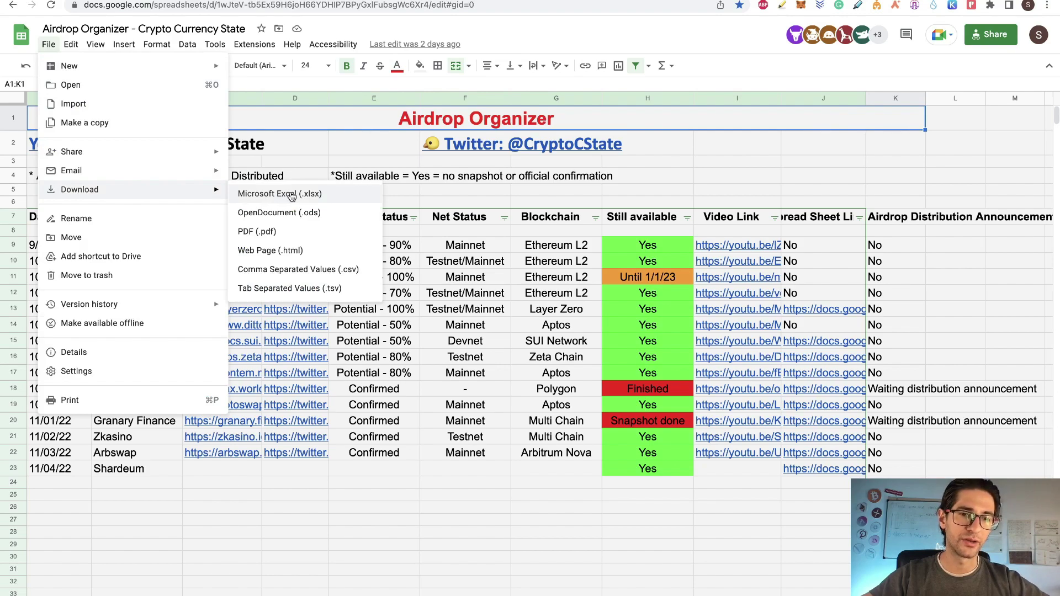
click(545, 500)
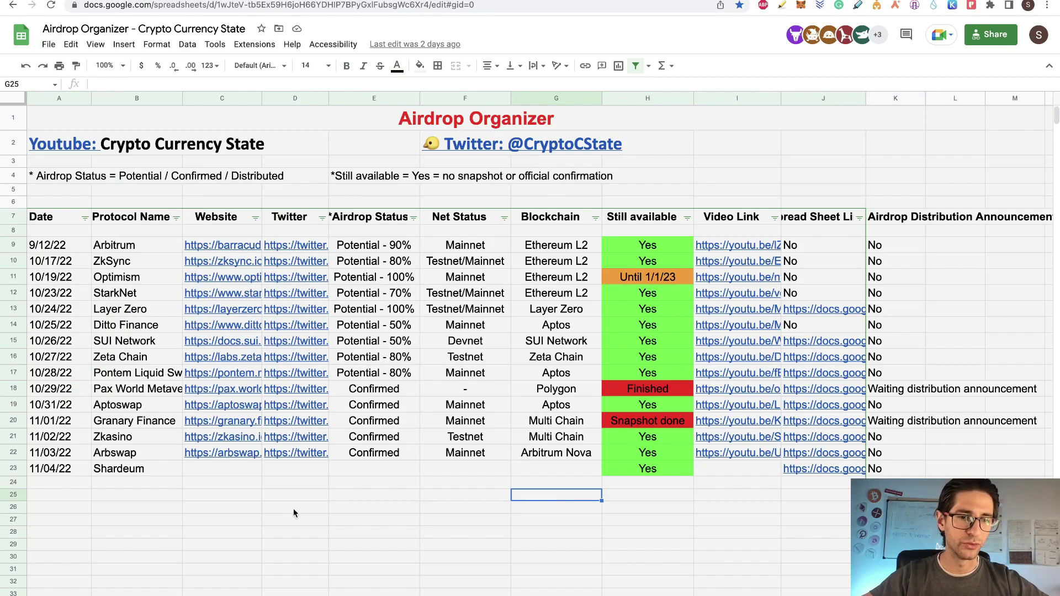
click(160, 595)
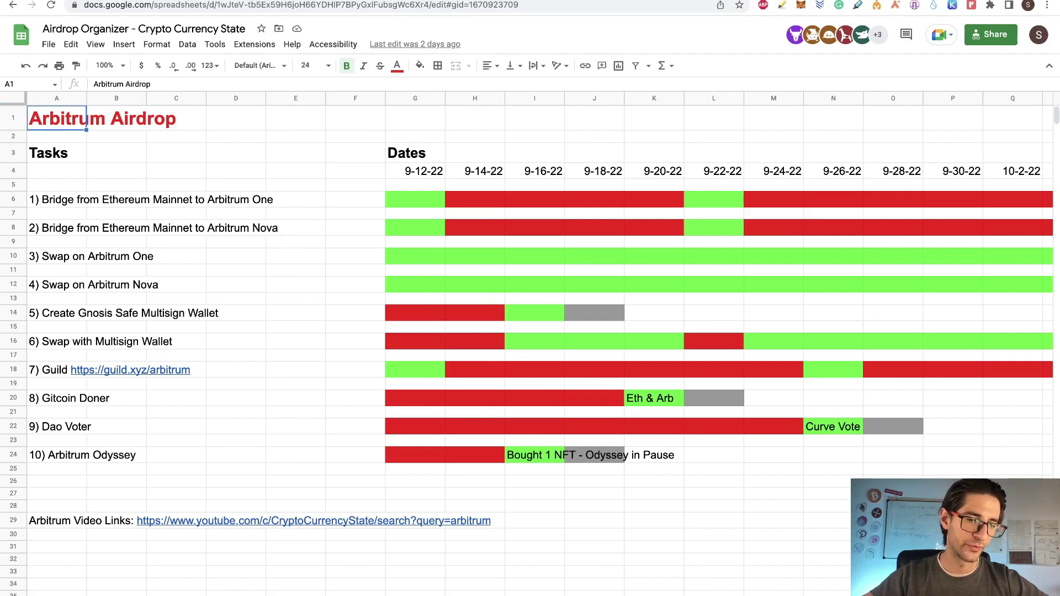
key(ctrl+shift+Page_Up)
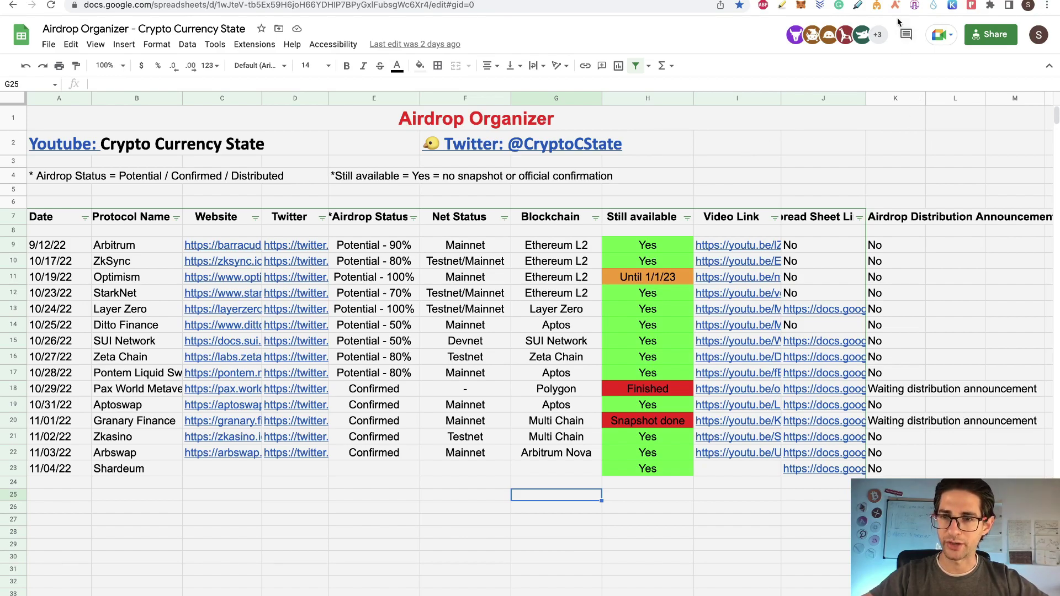
Switch to YouTube and look over the recent uploads and channel header of Crypto Currency State
key(ctrl+Tab)
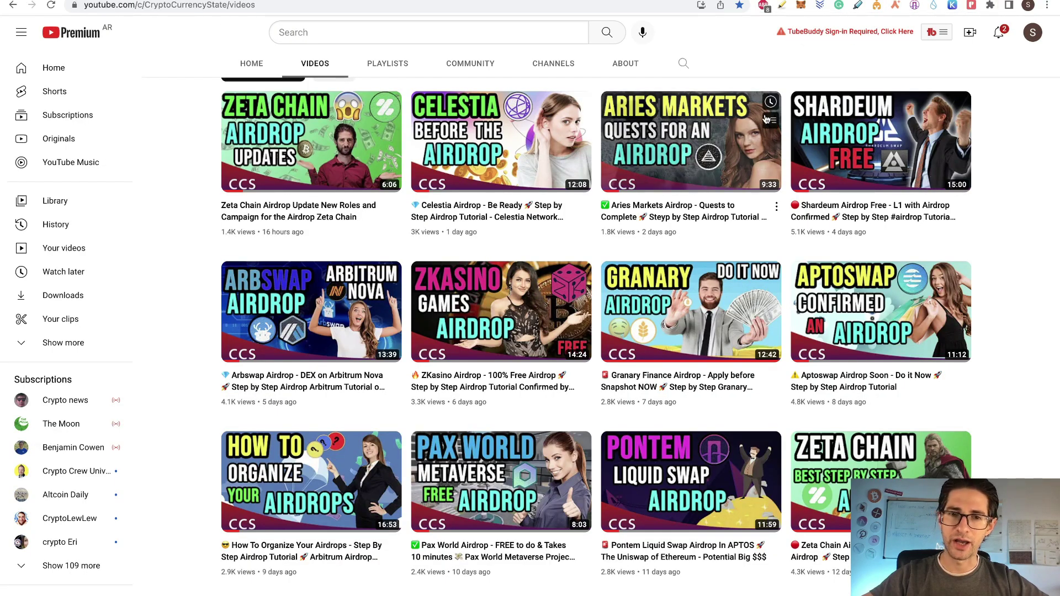
scroll(765, 114, up, 3)
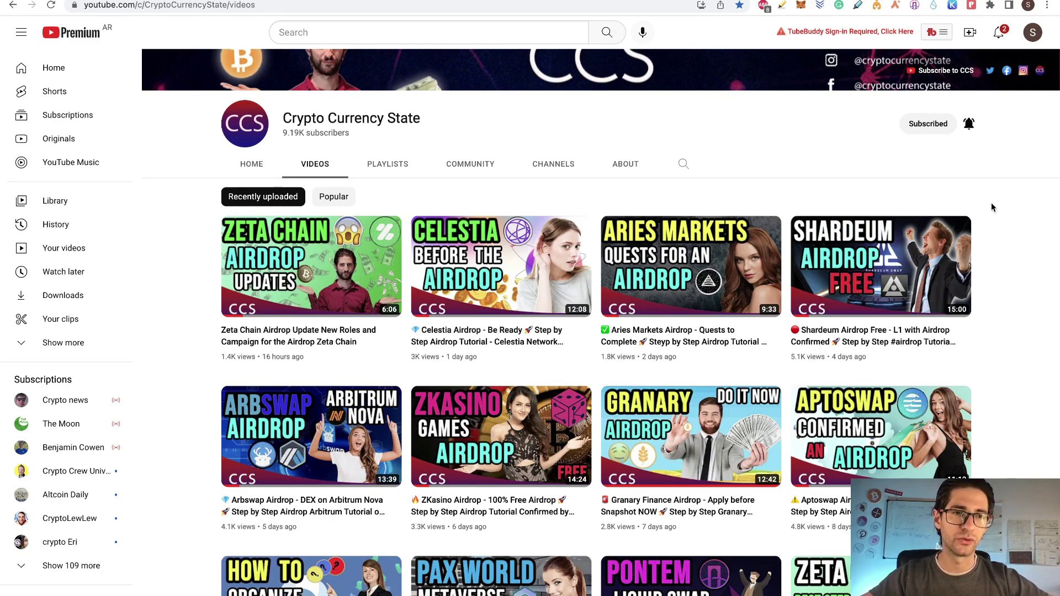
scroll(992, 207, up, 2)
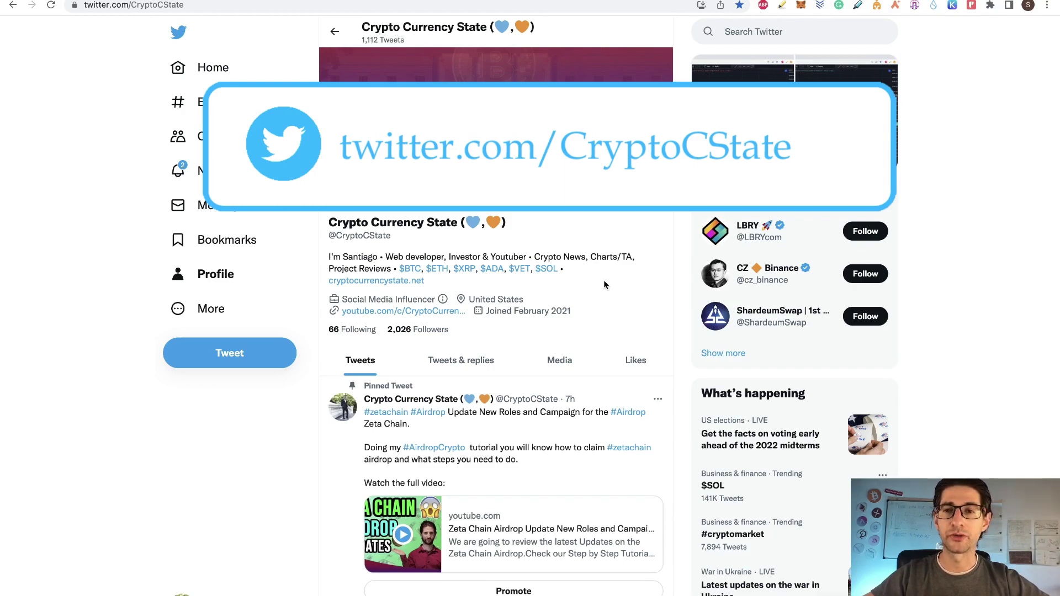
Browse the tweets on the Crypto Currency State Twitter profile down to the pax.world retweet and return to the profile header
scroll(649, 305, down, 10)
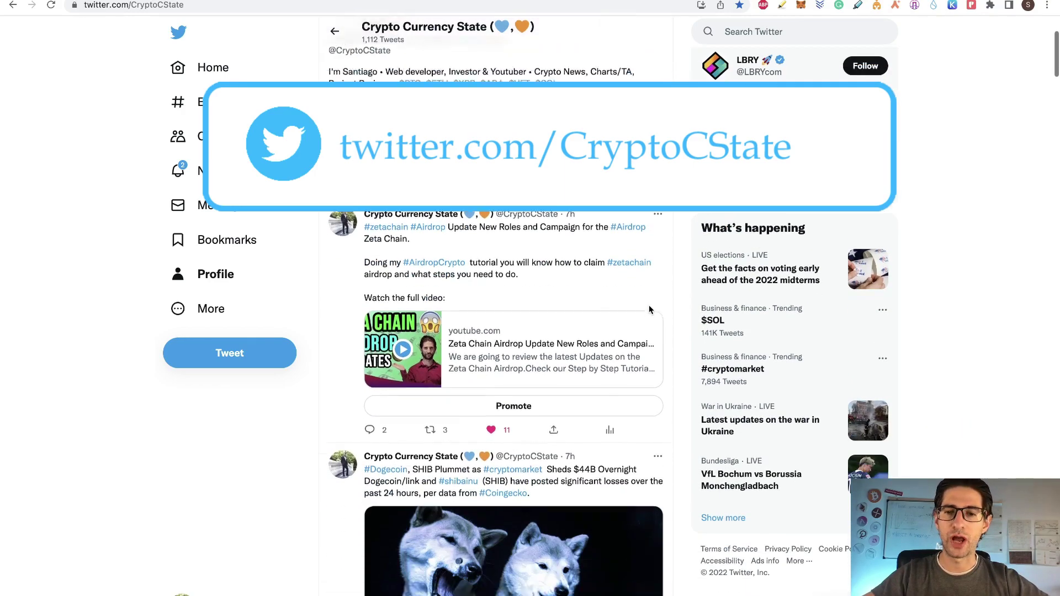
scroll(650, 310, down, 7)
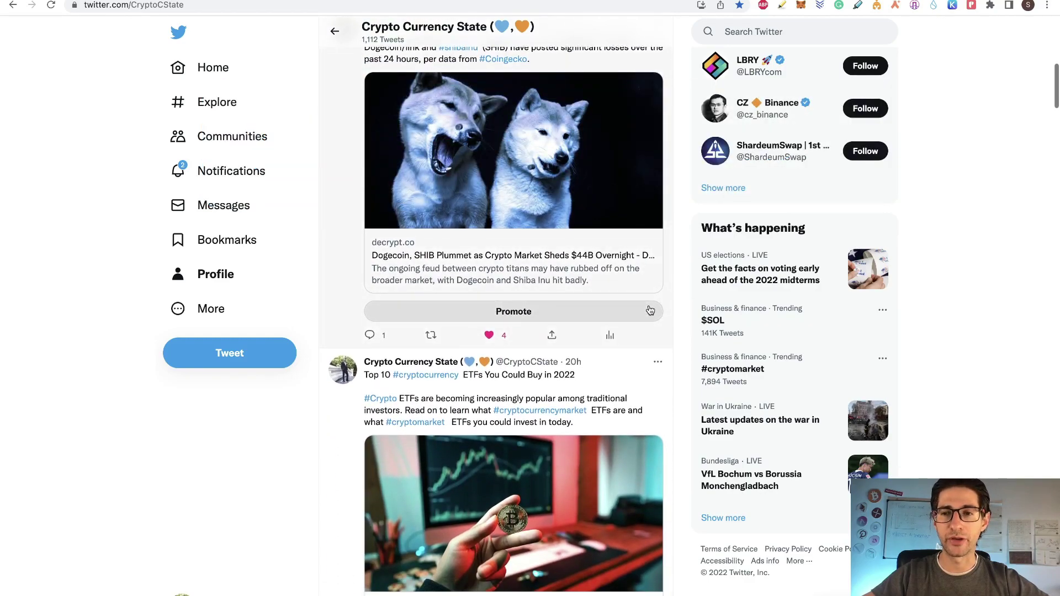
scroll(655, 275, down, 8)
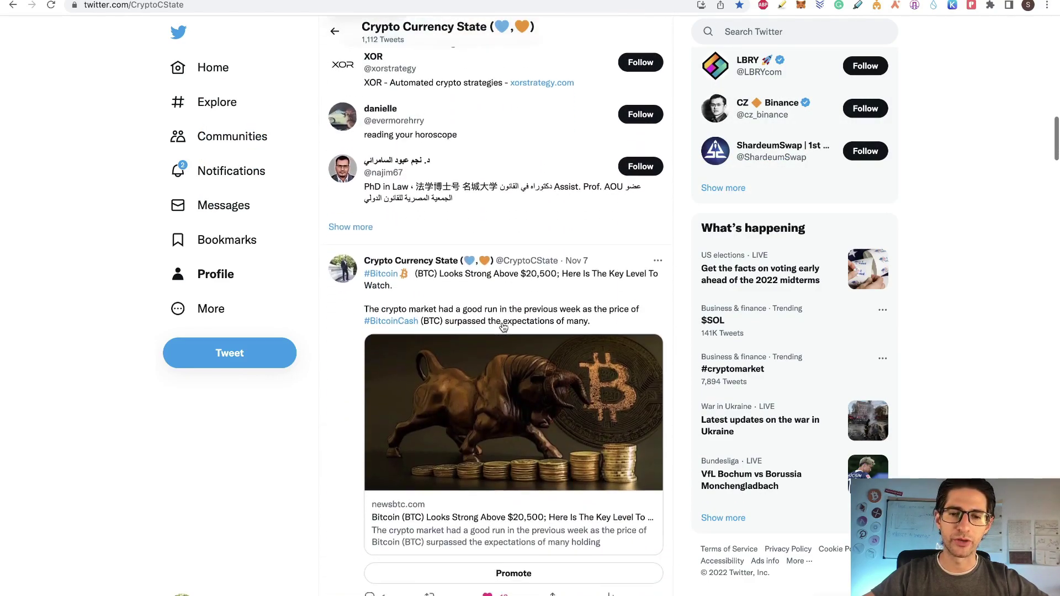
scroll(573, 206, down, 10)
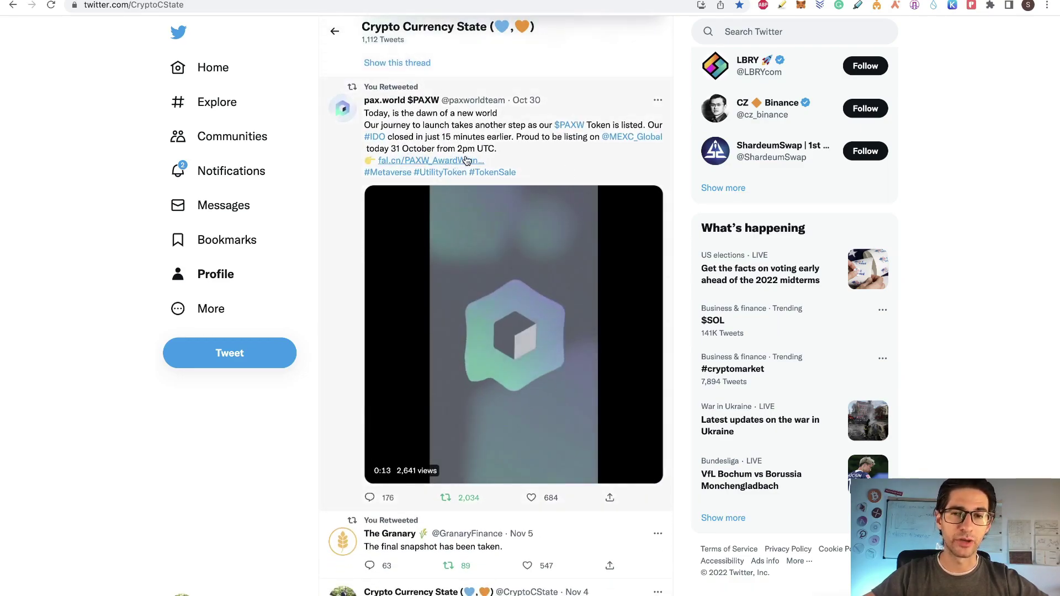
scroll(467, 161, up, 8)
scroll(467, 161, up, 12)
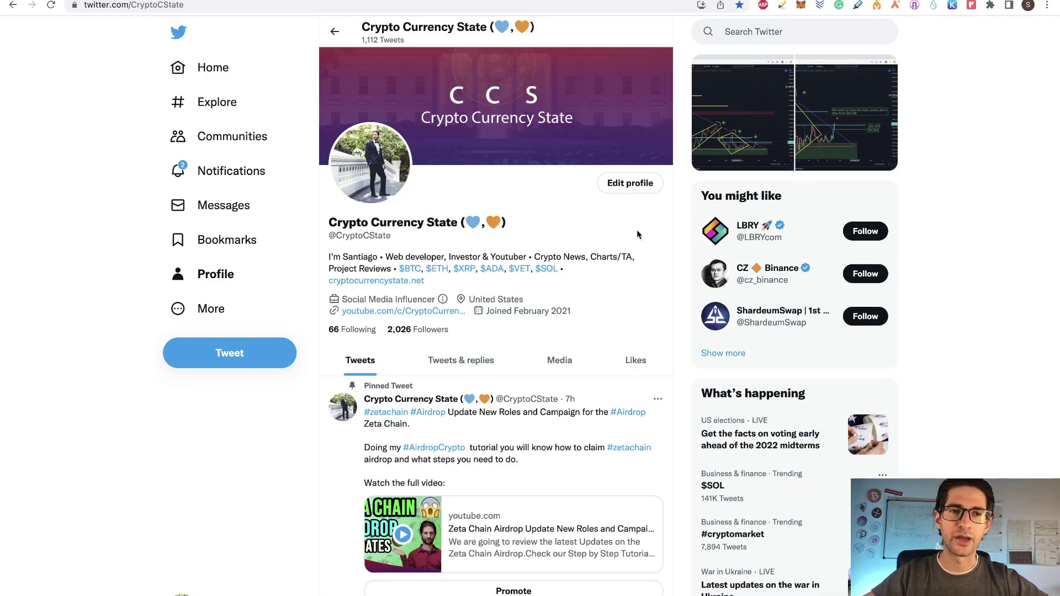
Return to the Airdrops spreadsheet and review the SEI Network Airdrop instructions from the title down to the Vortex trading step
key(ctrl+Tab)
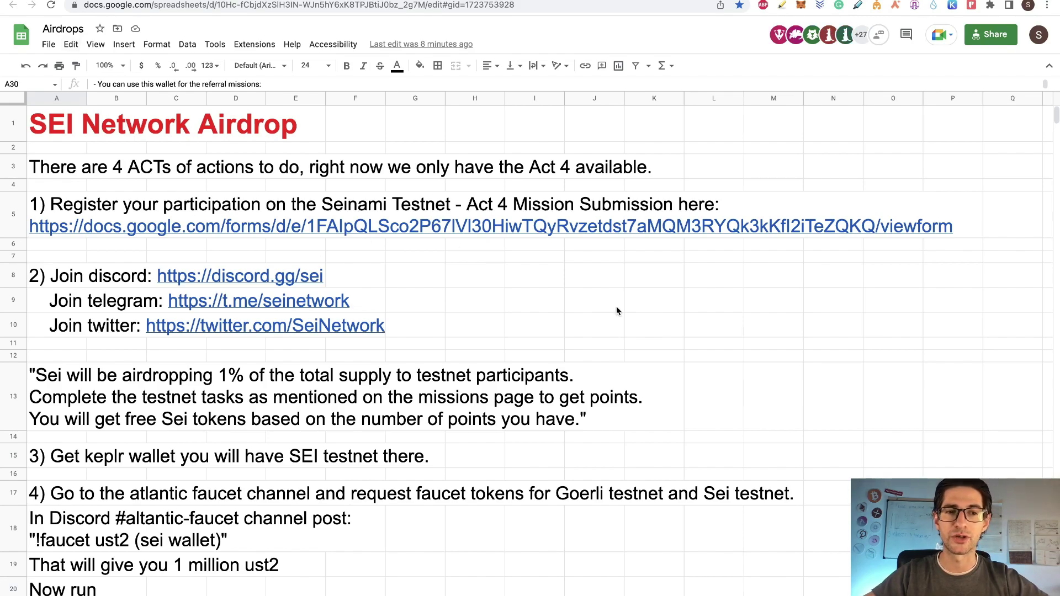
scroll(541, 308, down, 9)
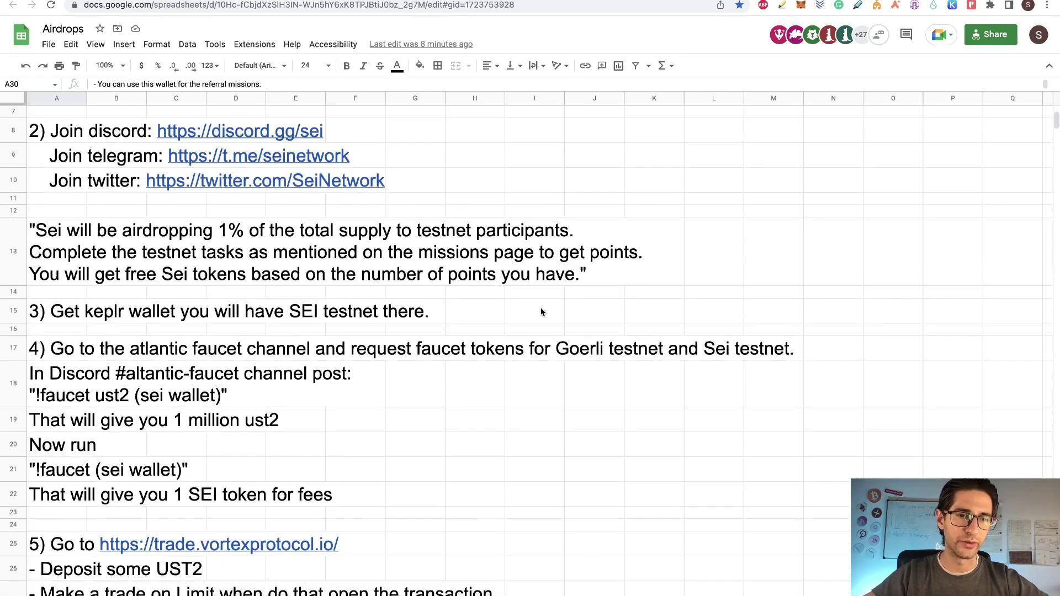
scroll(542, 312, up, 10)
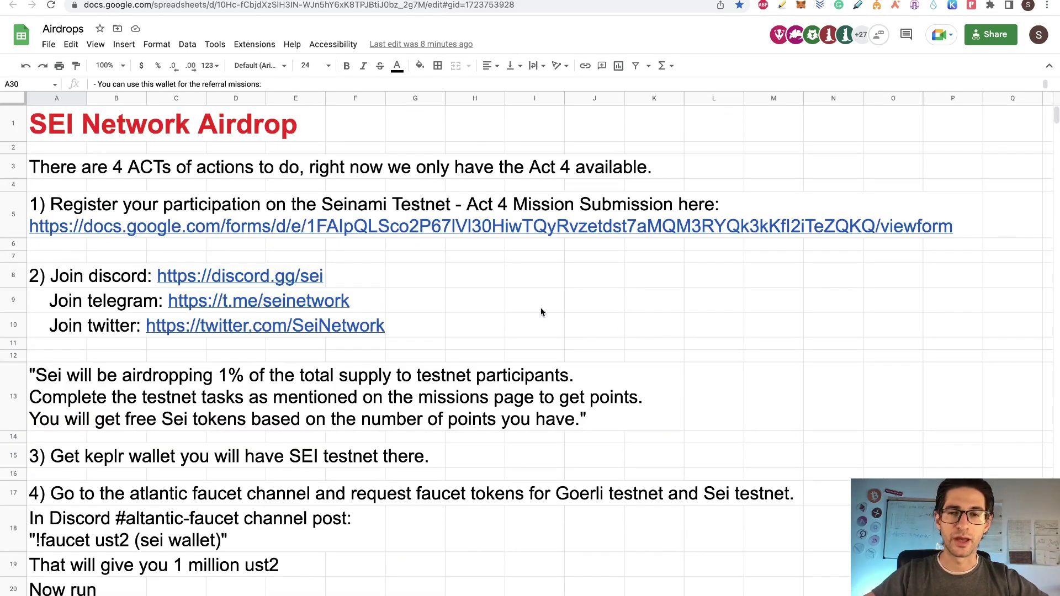